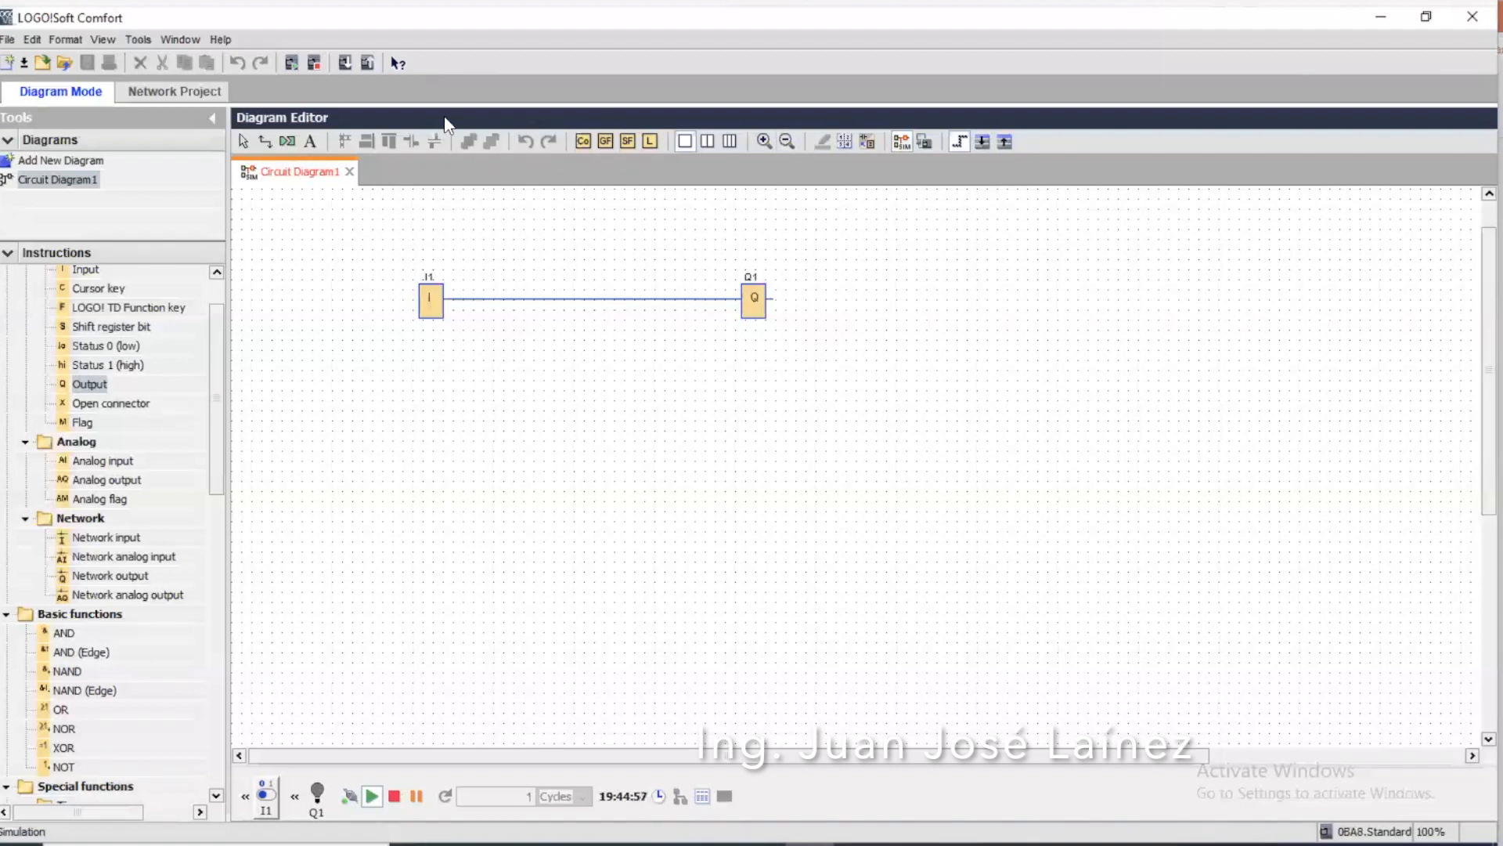
With the simulation ended, delete the wire between I1 and Q1 and move output Q1 farther away from I1
click(903, 142)
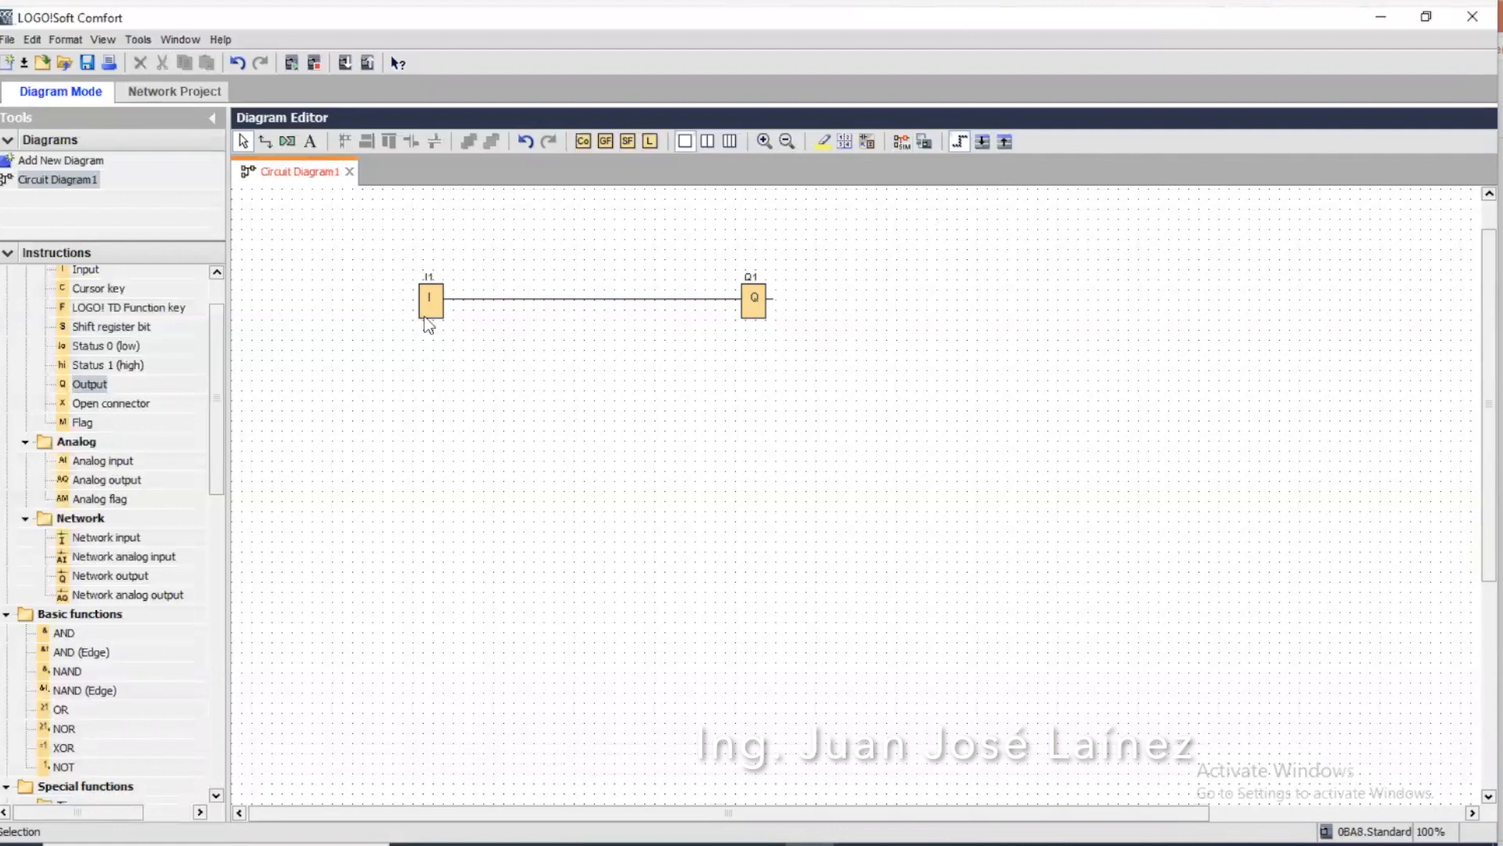
click(568, 299)
key(Delete)
drag(757, 298, 839, 302)
click(903, 299)
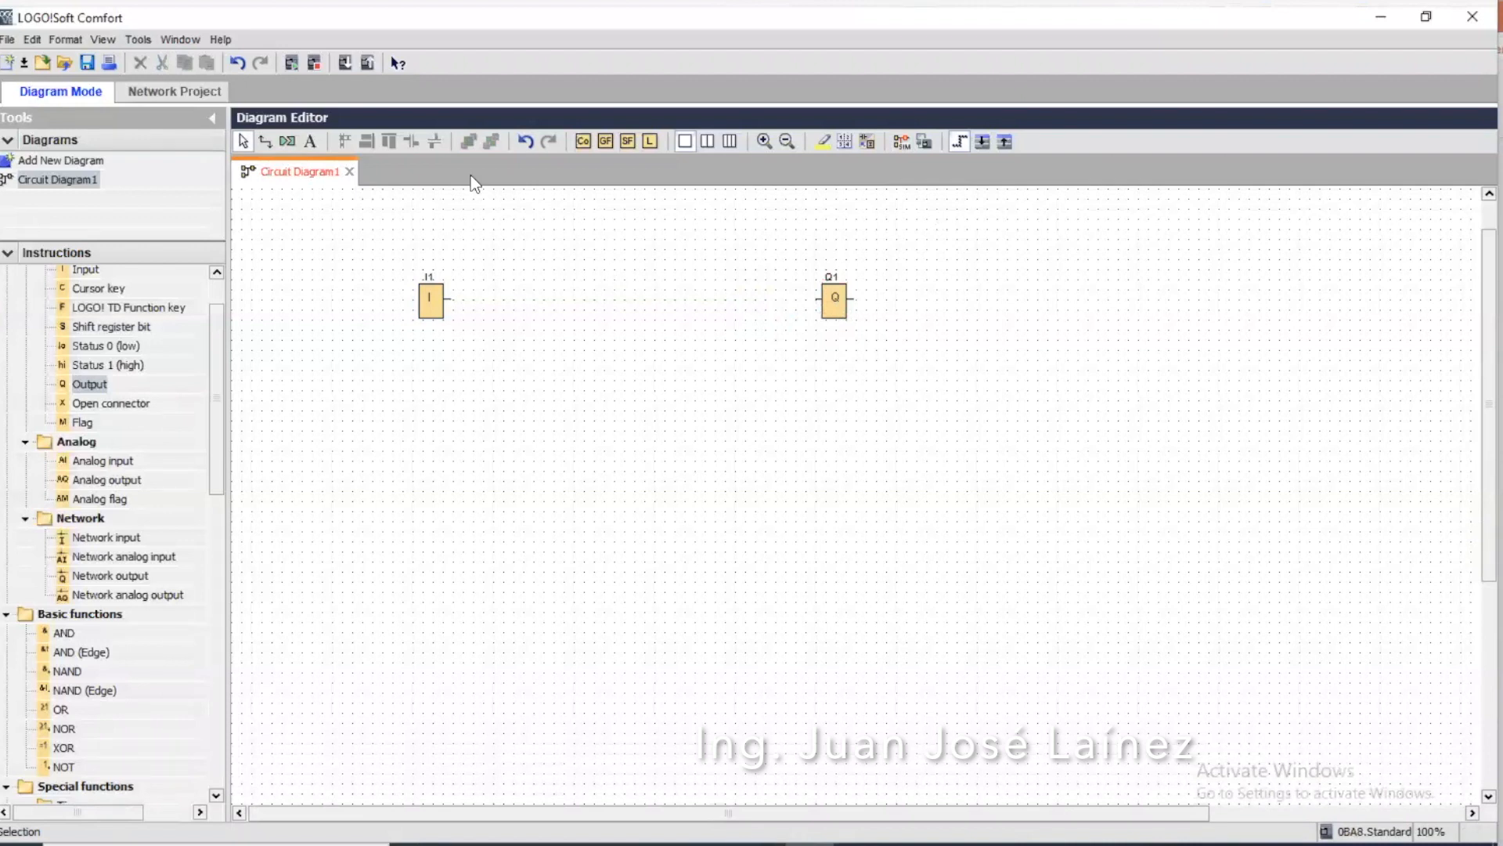
Insert the comment "Lampara LED 24 V" beside output Q1
click(308, 139)
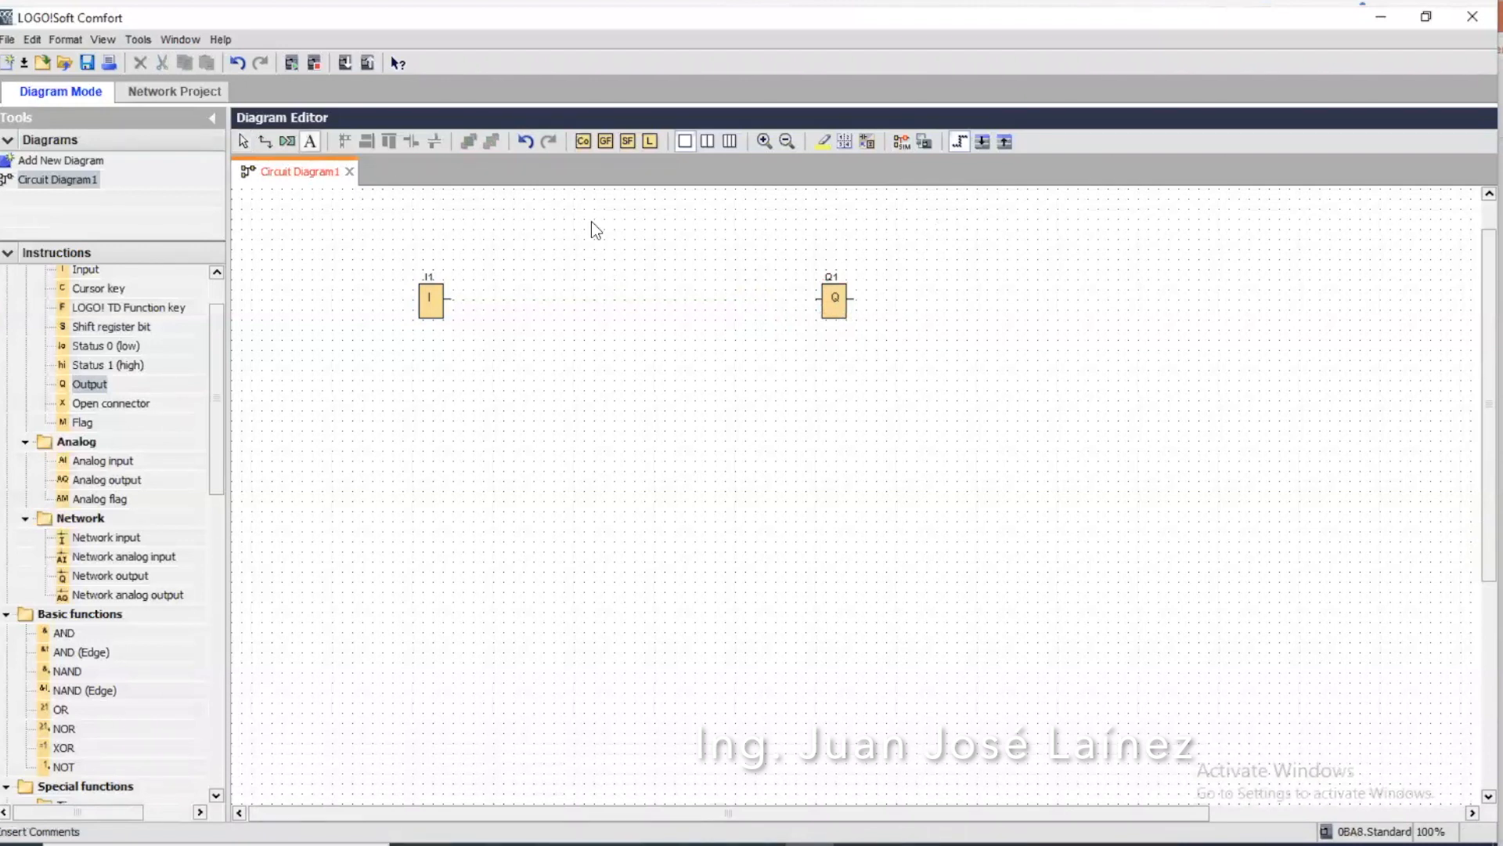
click(886, 288)
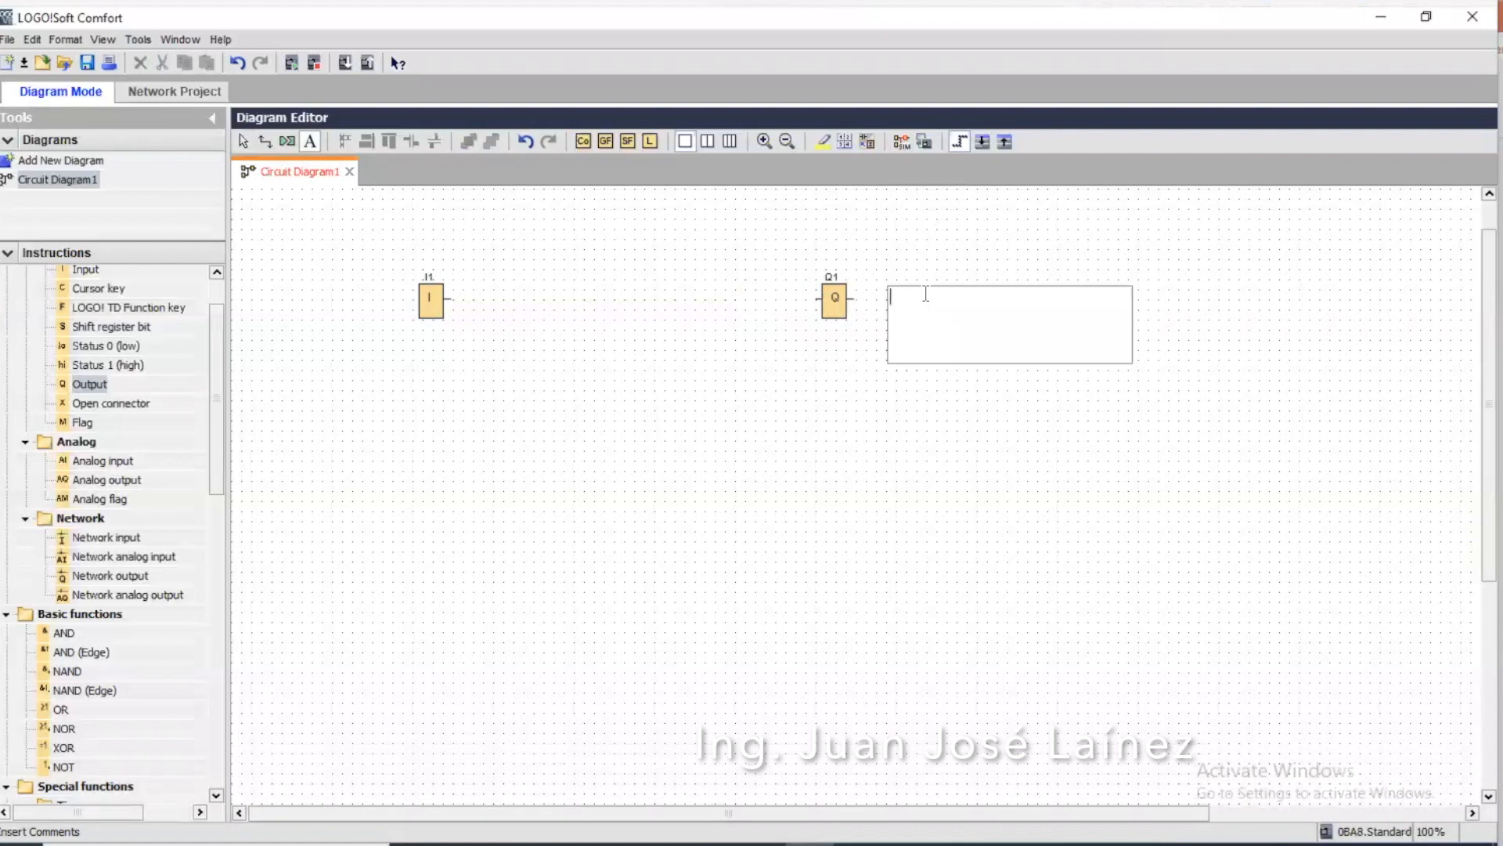
text(Lampara LED 24 V)
click(1068, 209)
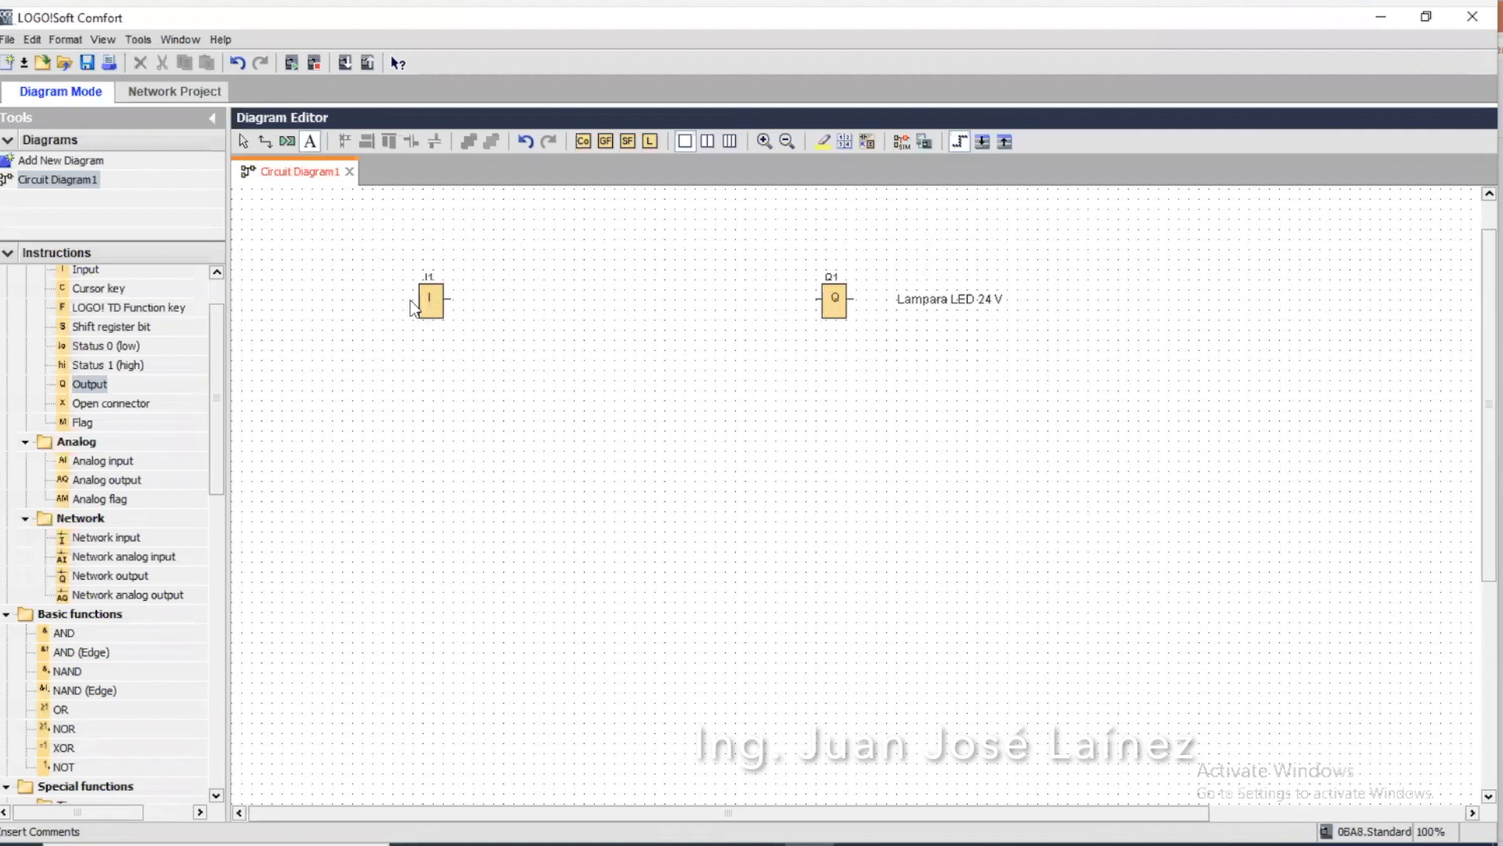
Insert the comment "S1 Fotocelula" beside input I1
click(311, 143)
click(332, 298)
text(S1)
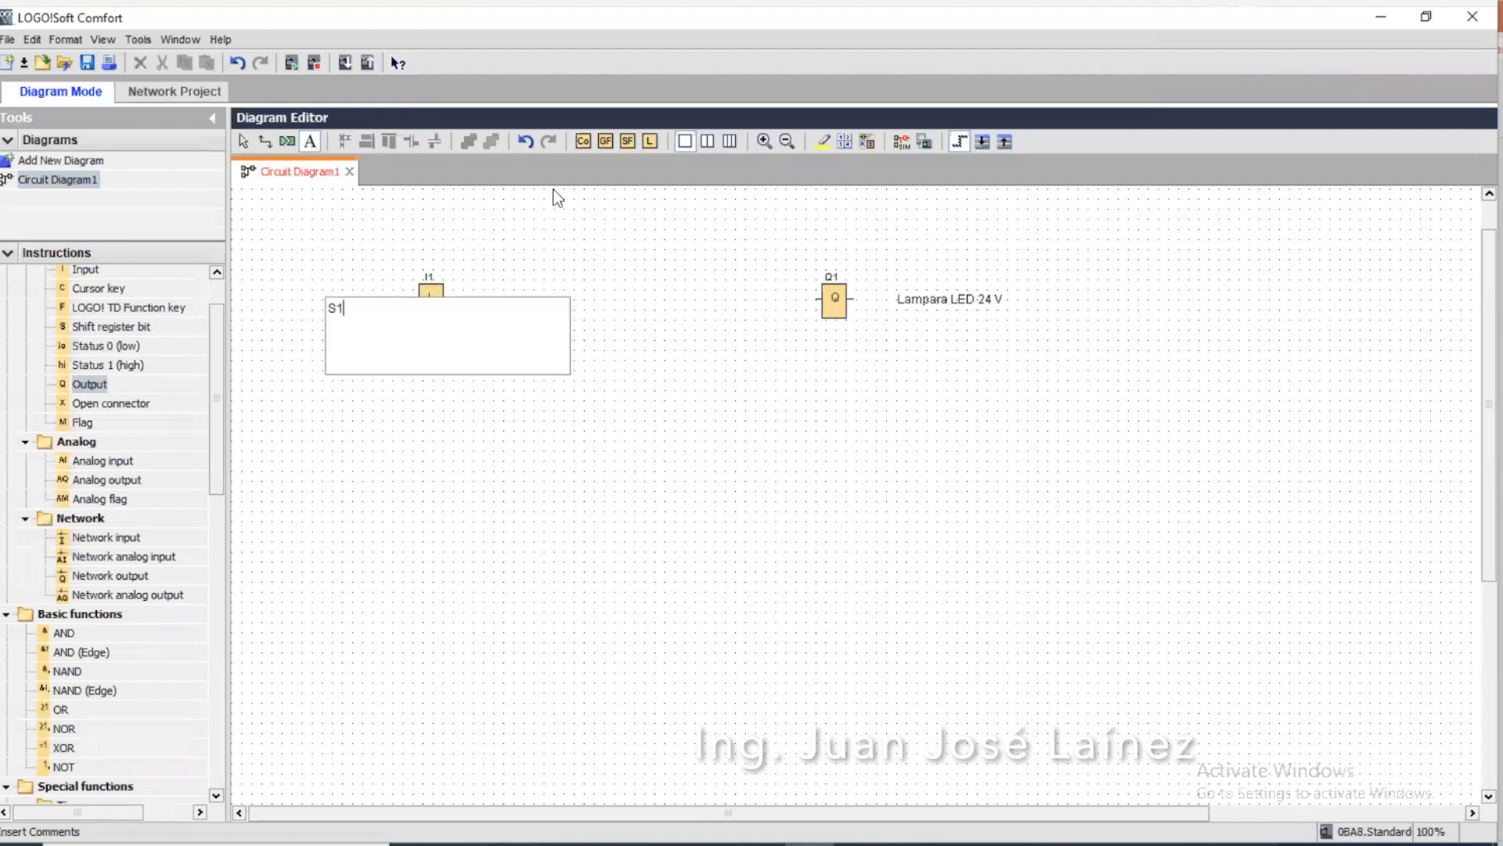
click(561, 208)
double_click(345, 306)
text(Fotocelula)
click(502, 261)
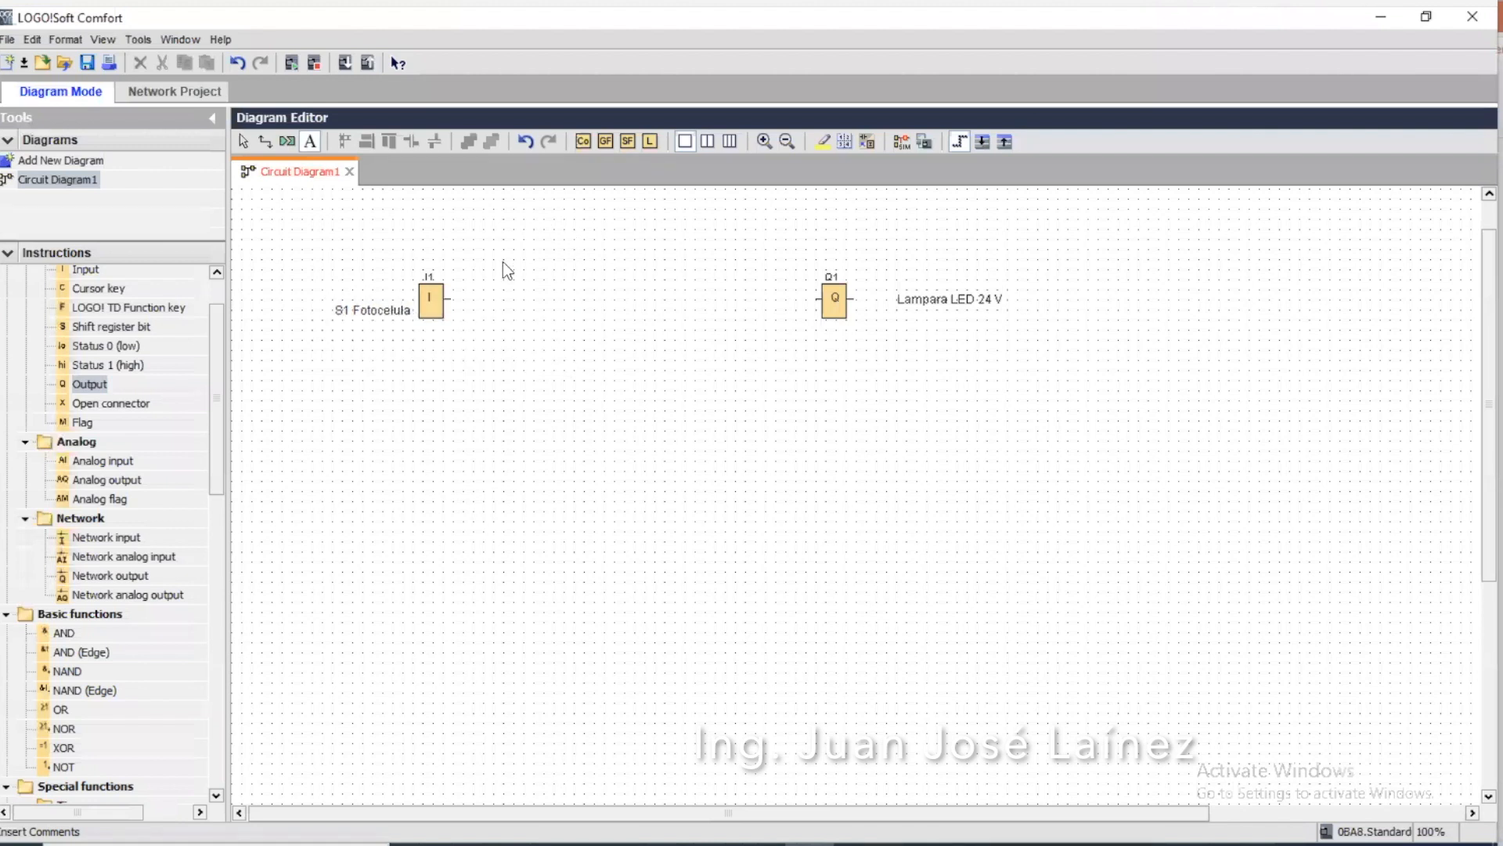
double_click(369, 310)
drag(349, 308, 327, 297)
click(343, 280)
double_click(336, 312)
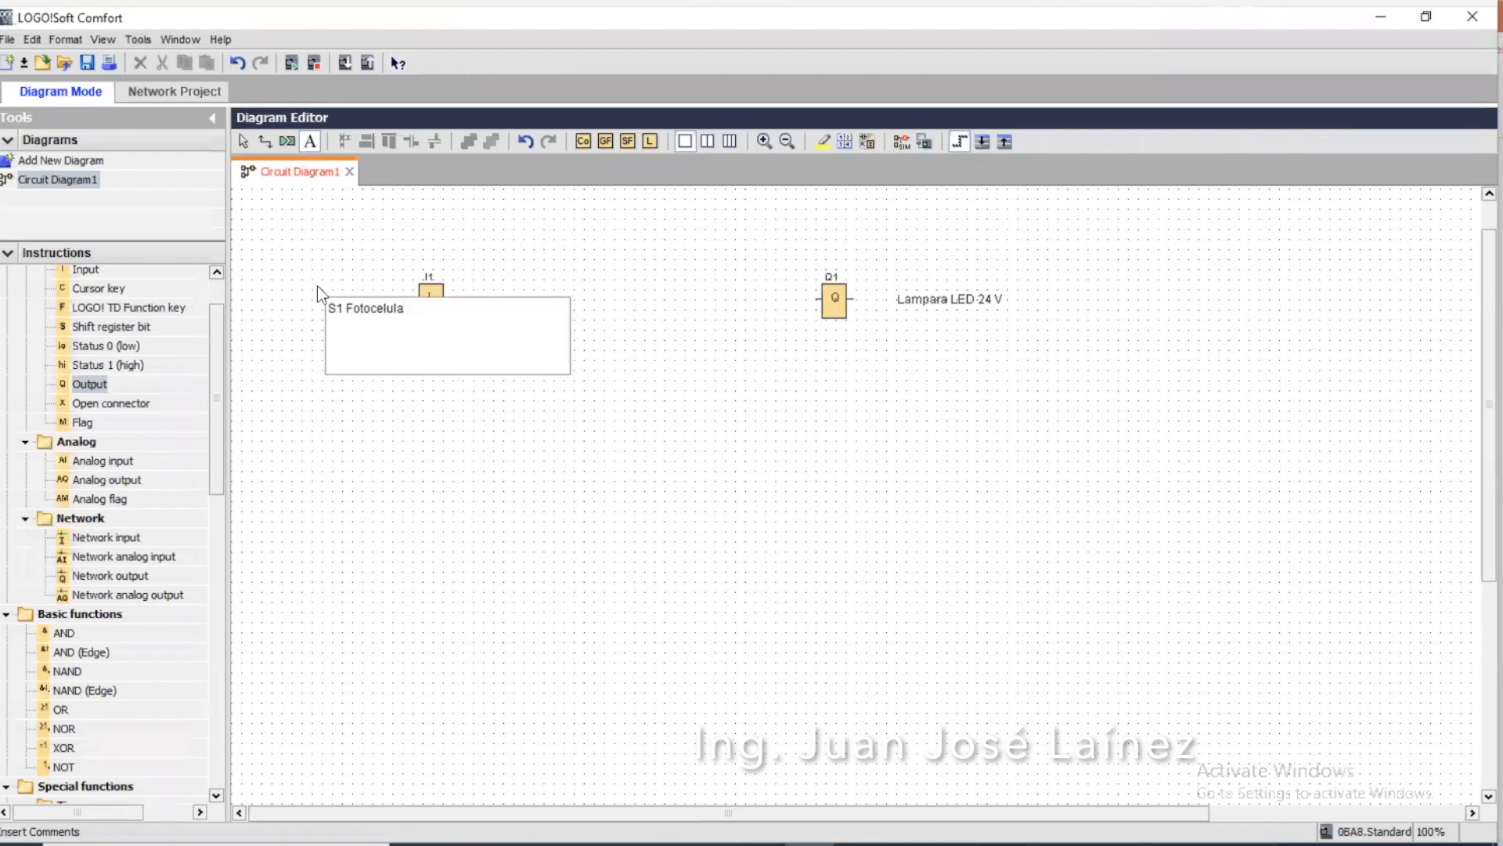
click(326, 227)
Move the "S1 Fotocelula" comment above I1 and the "Lampara LED 24 V" comment above Q1
click(245, 146)
drag(352, 318, 400, 253)
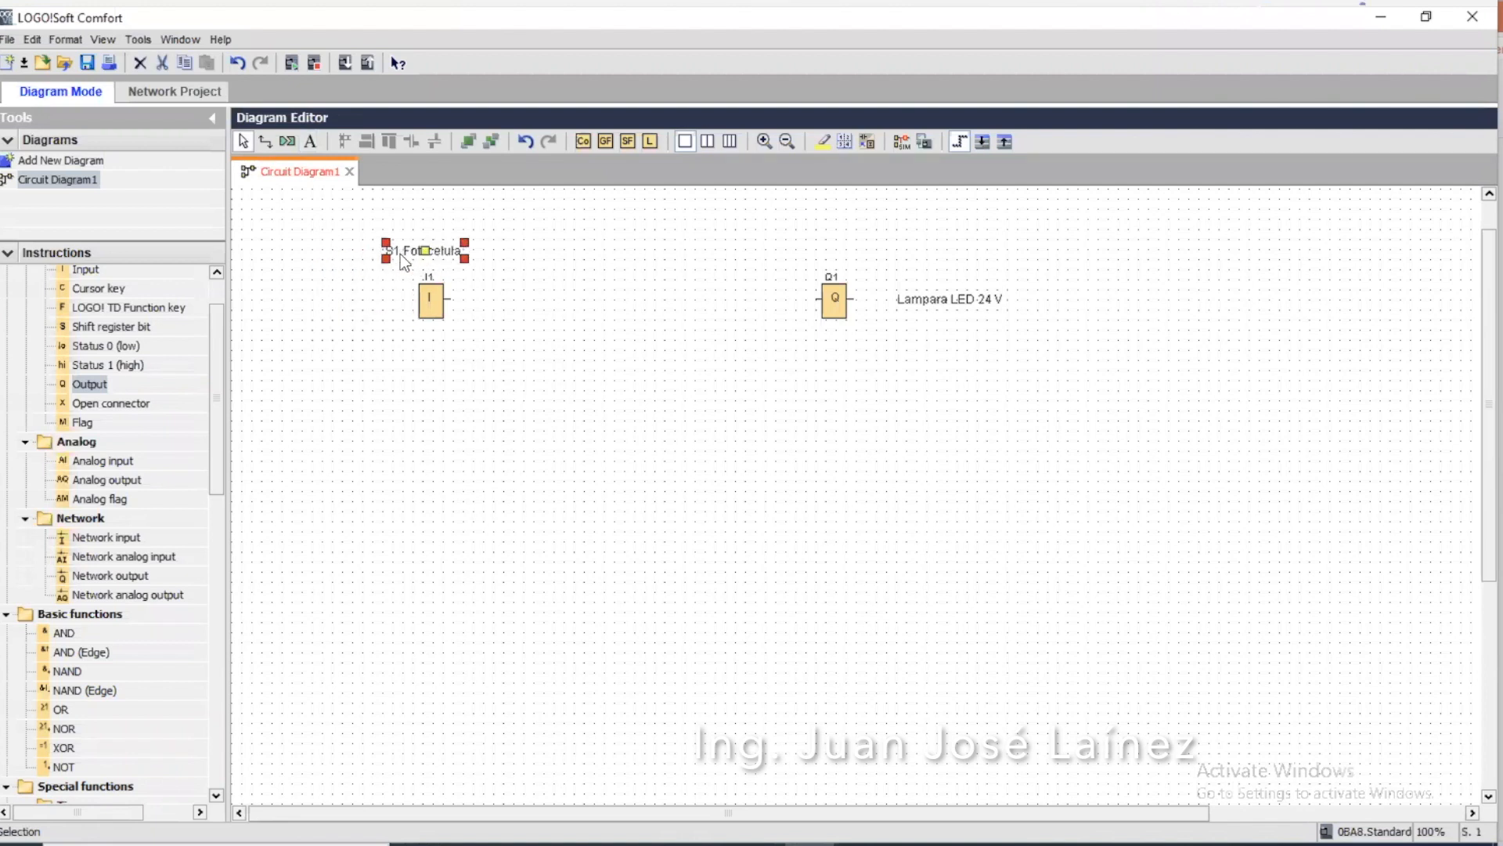
drag(922, 307, 887, 259)
click(951, 361)
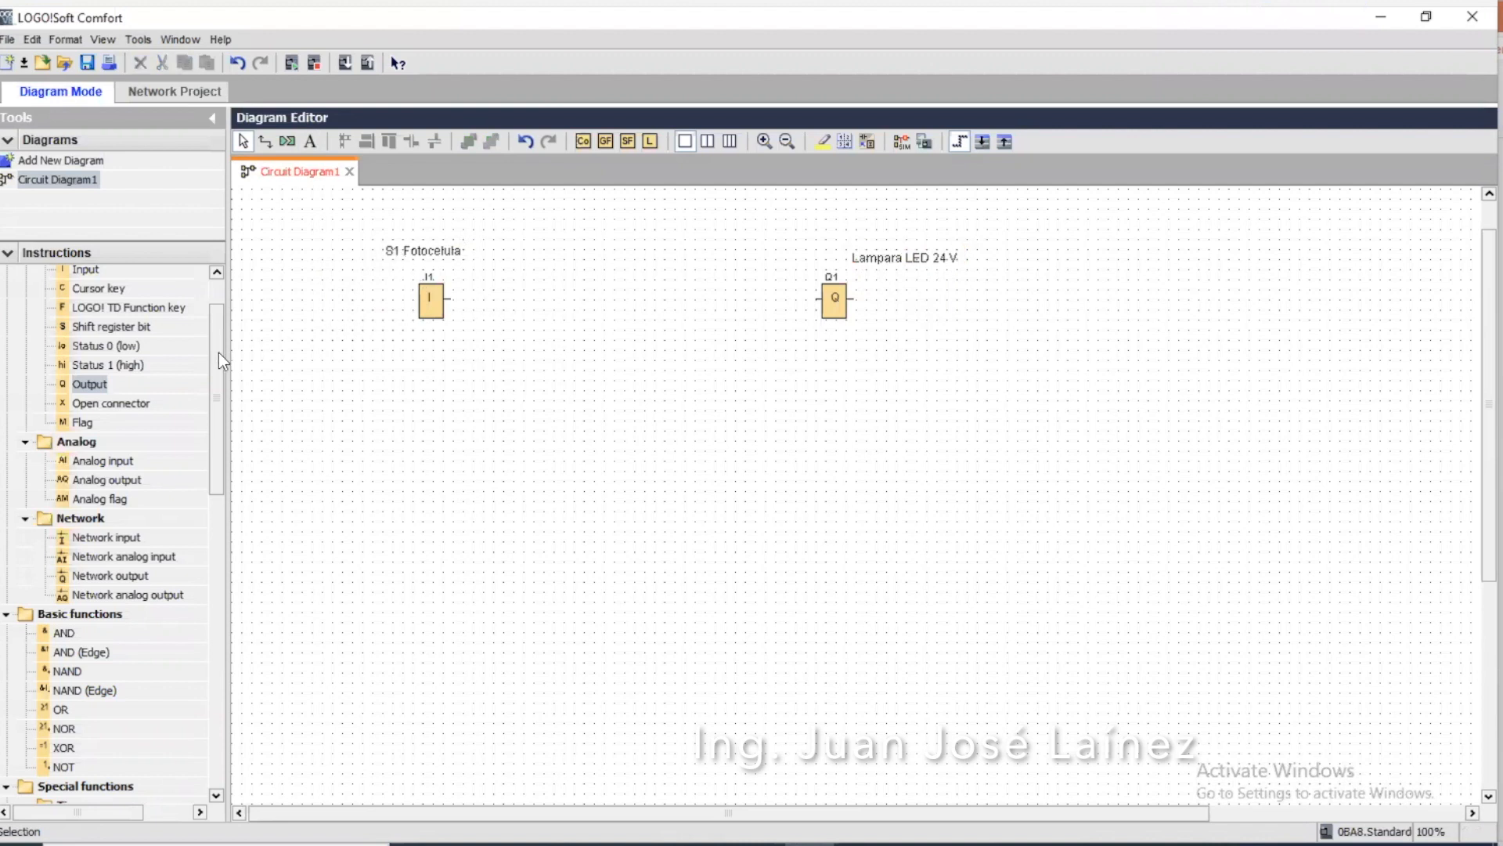
Place a second digital input block directly below I1
drag(219, 353, 219, 310)
click(102, 328)
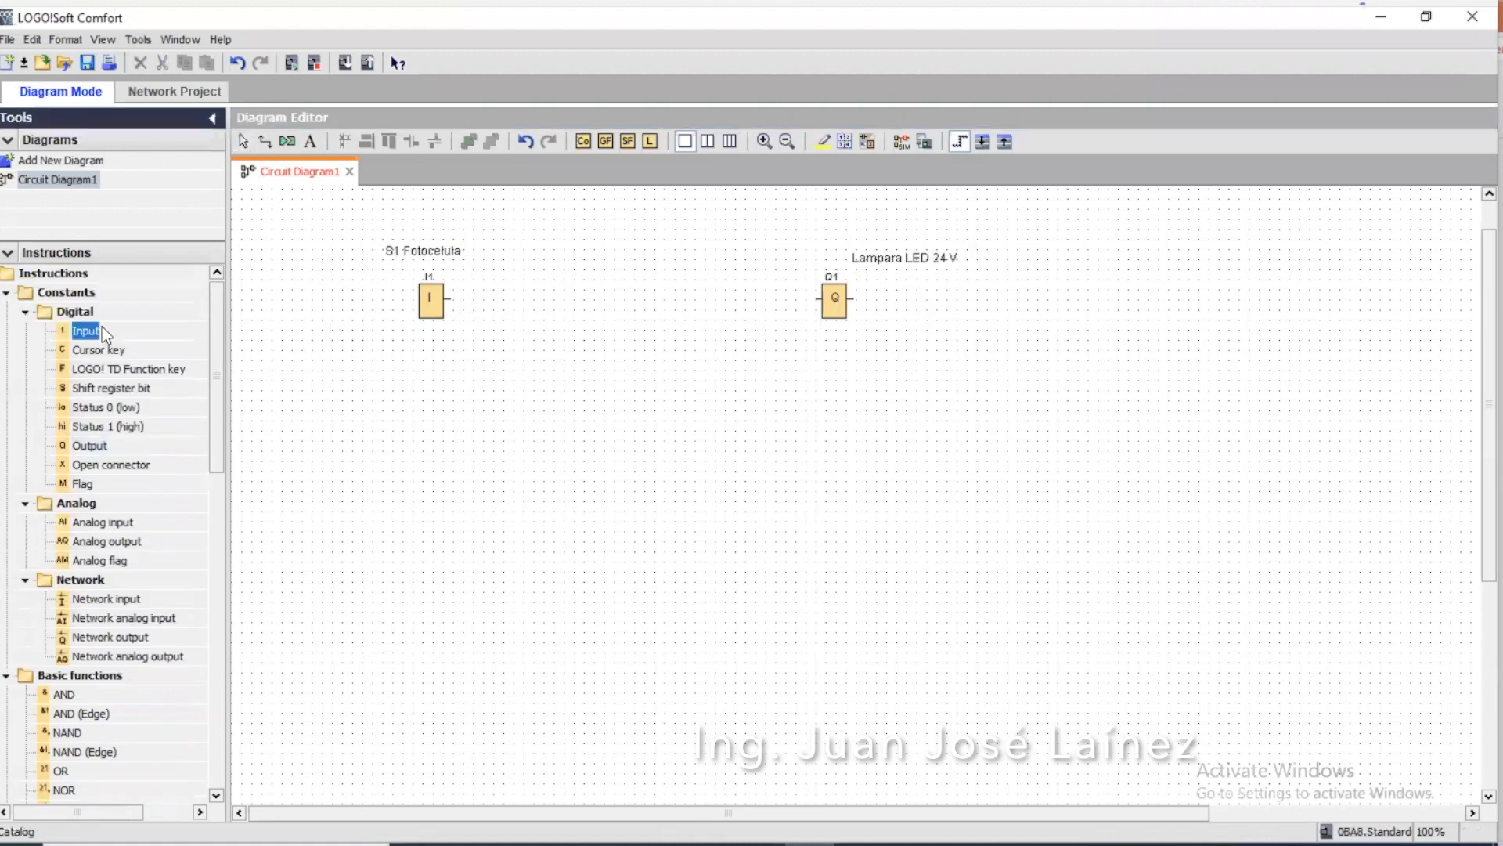
drag(311, 361, 435, 425)
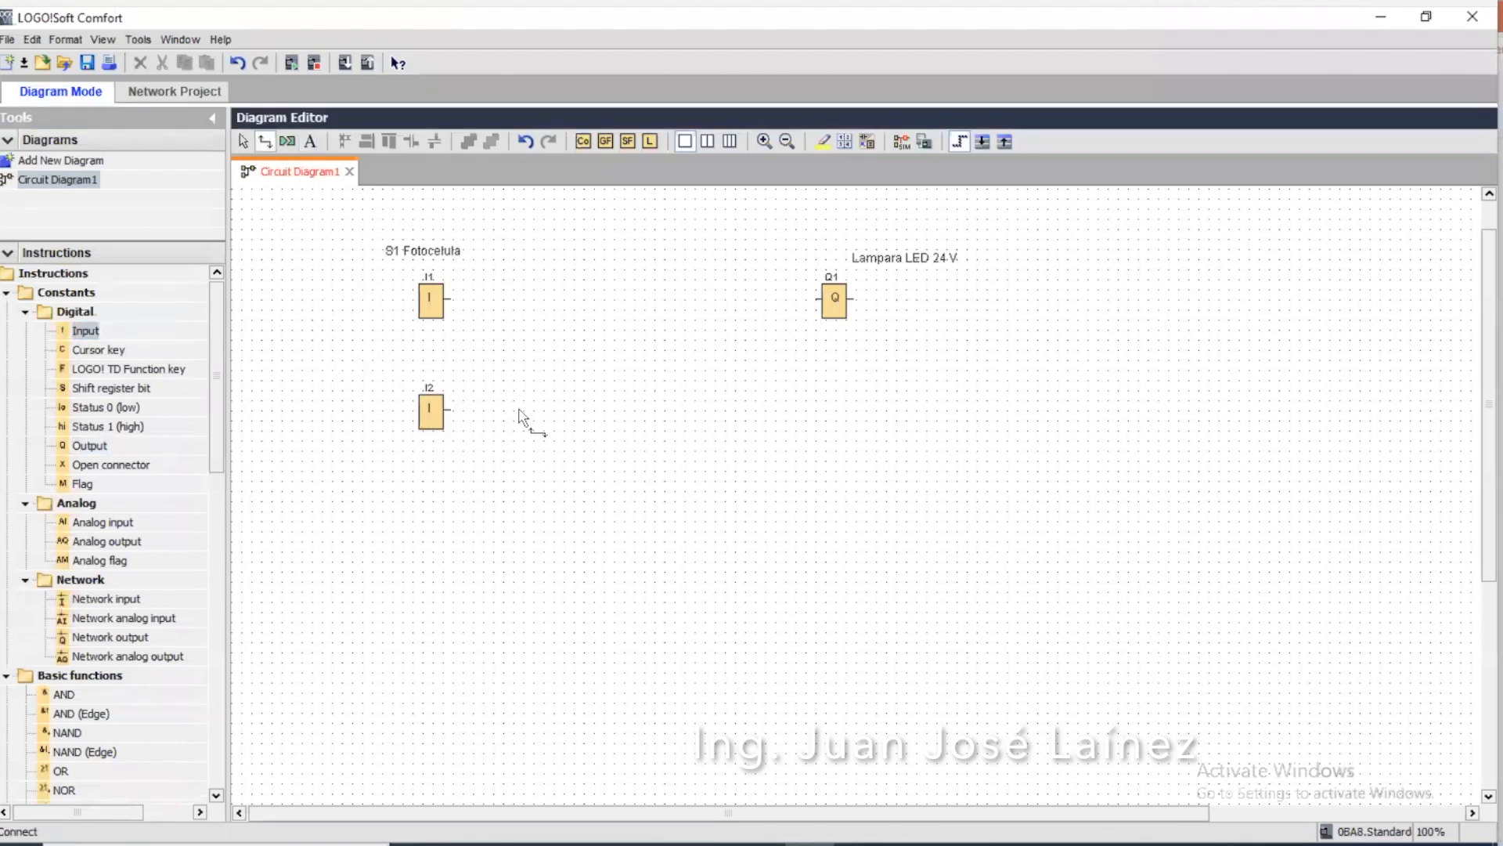
Copy the "S1 Fotocelula" comment and place the duplicate just above input I2
click(458, 254)
right_click(457, 254)
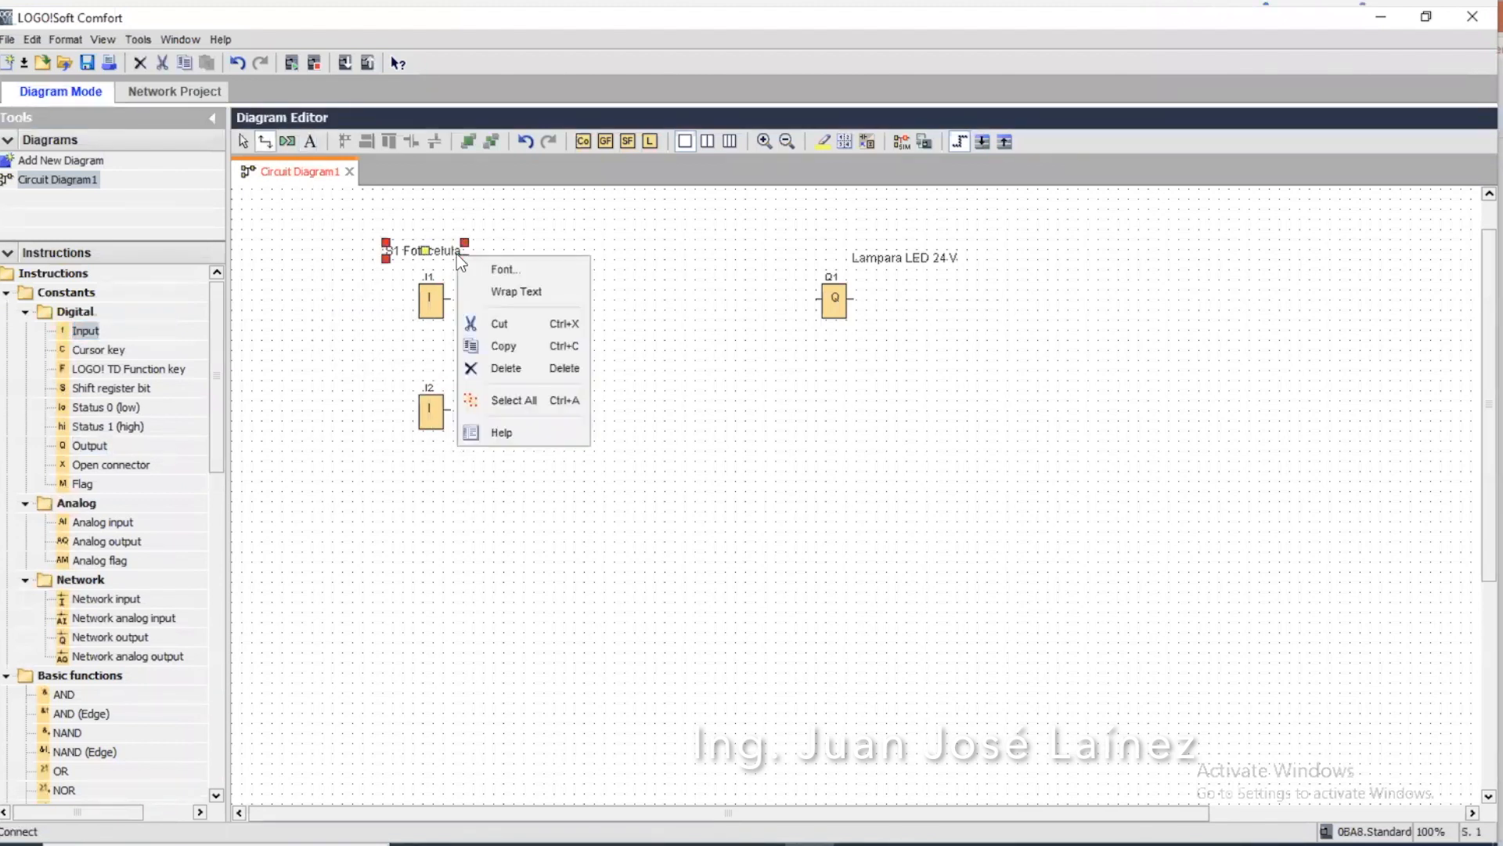
click(473, 345)
click(348, 347)
right_click(348, 347)
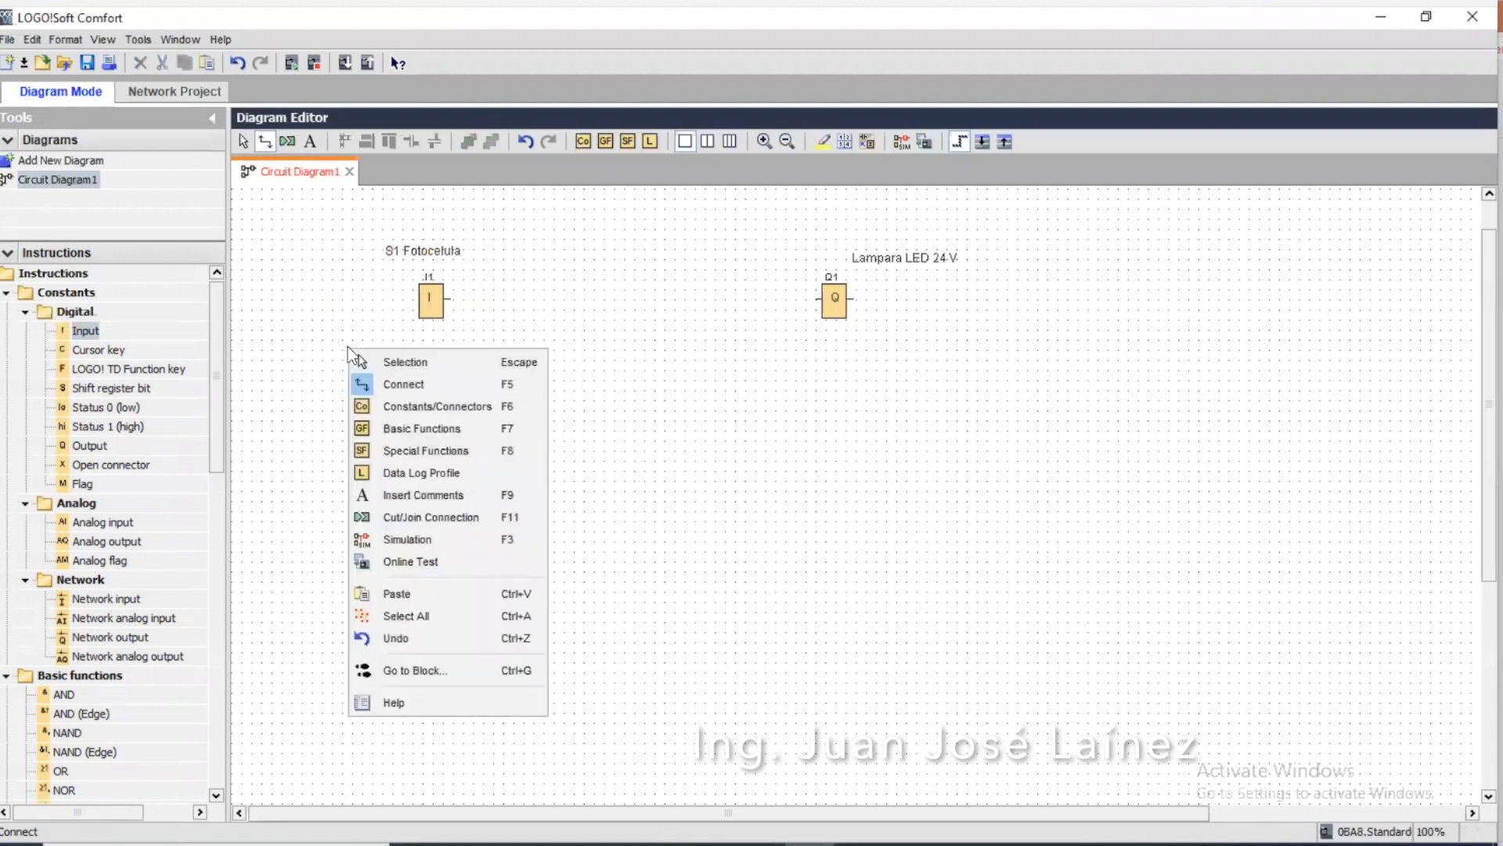
click(388, 592)
drag(401, 354, 429, 372)
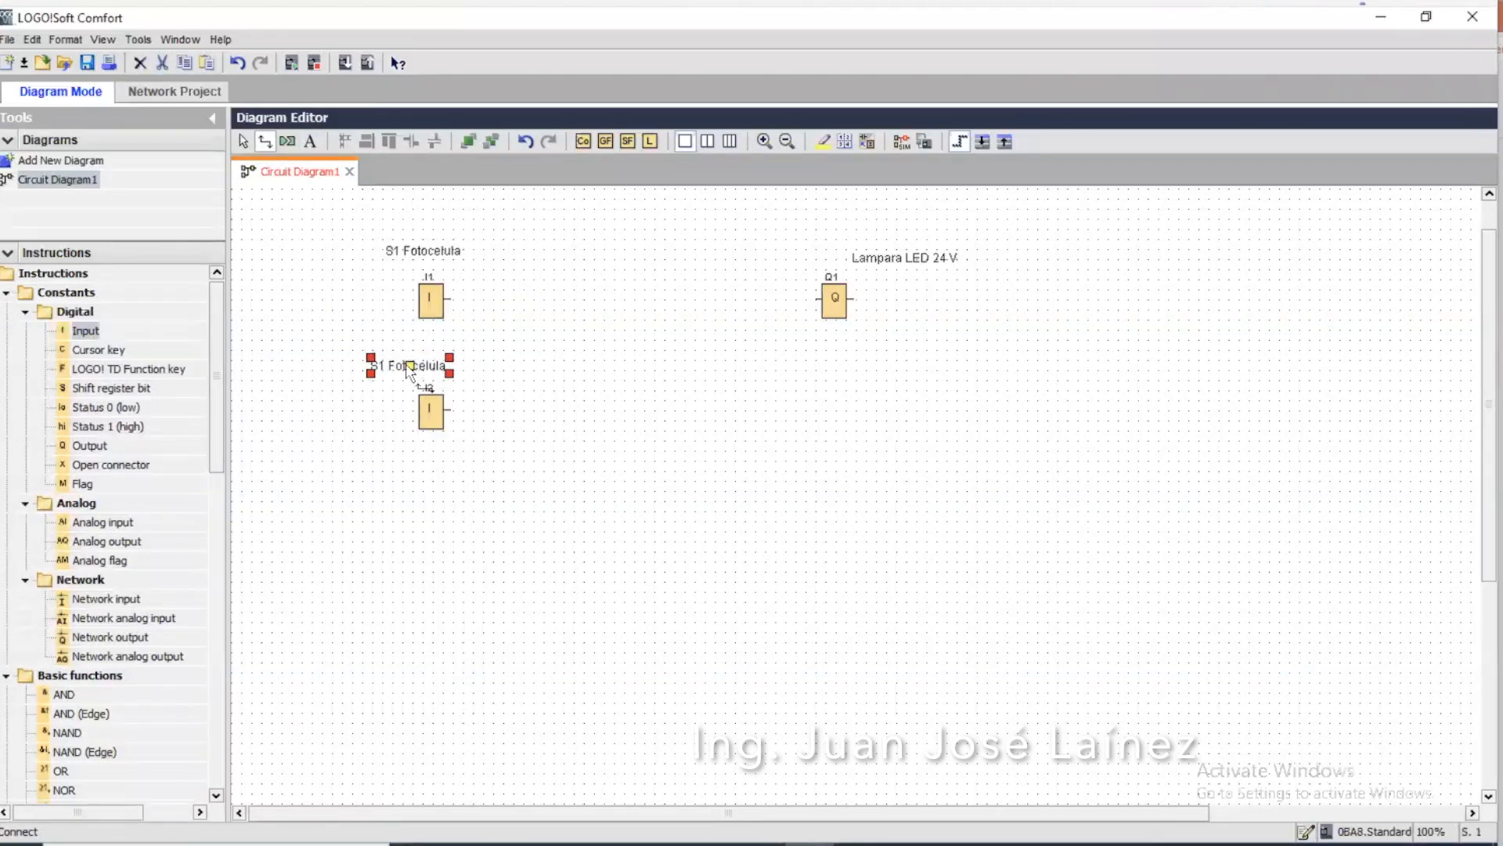
click(400, 376)
click(244, 141)
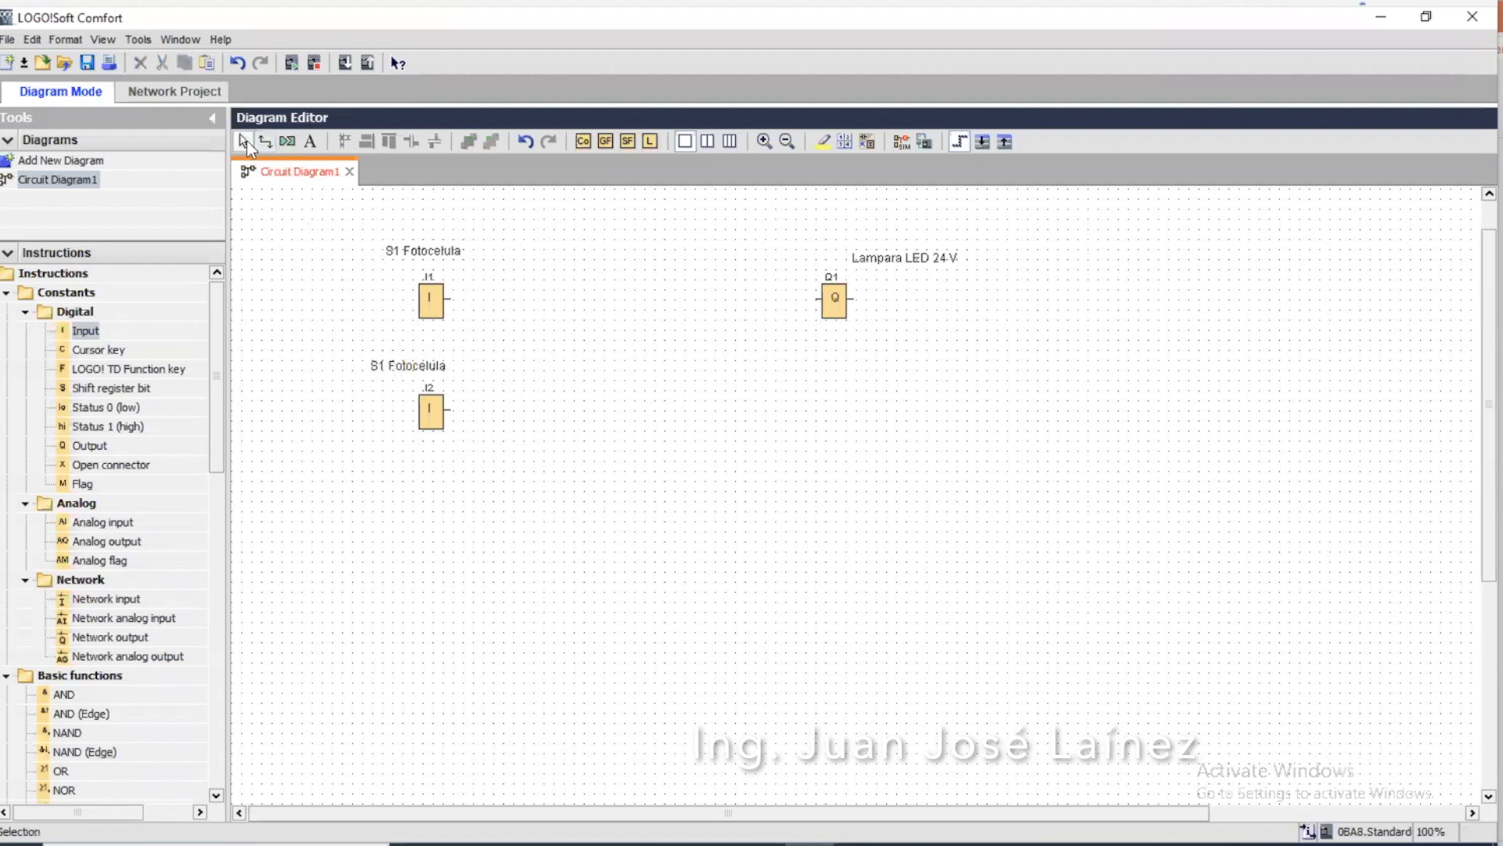
double_click(415, 364)
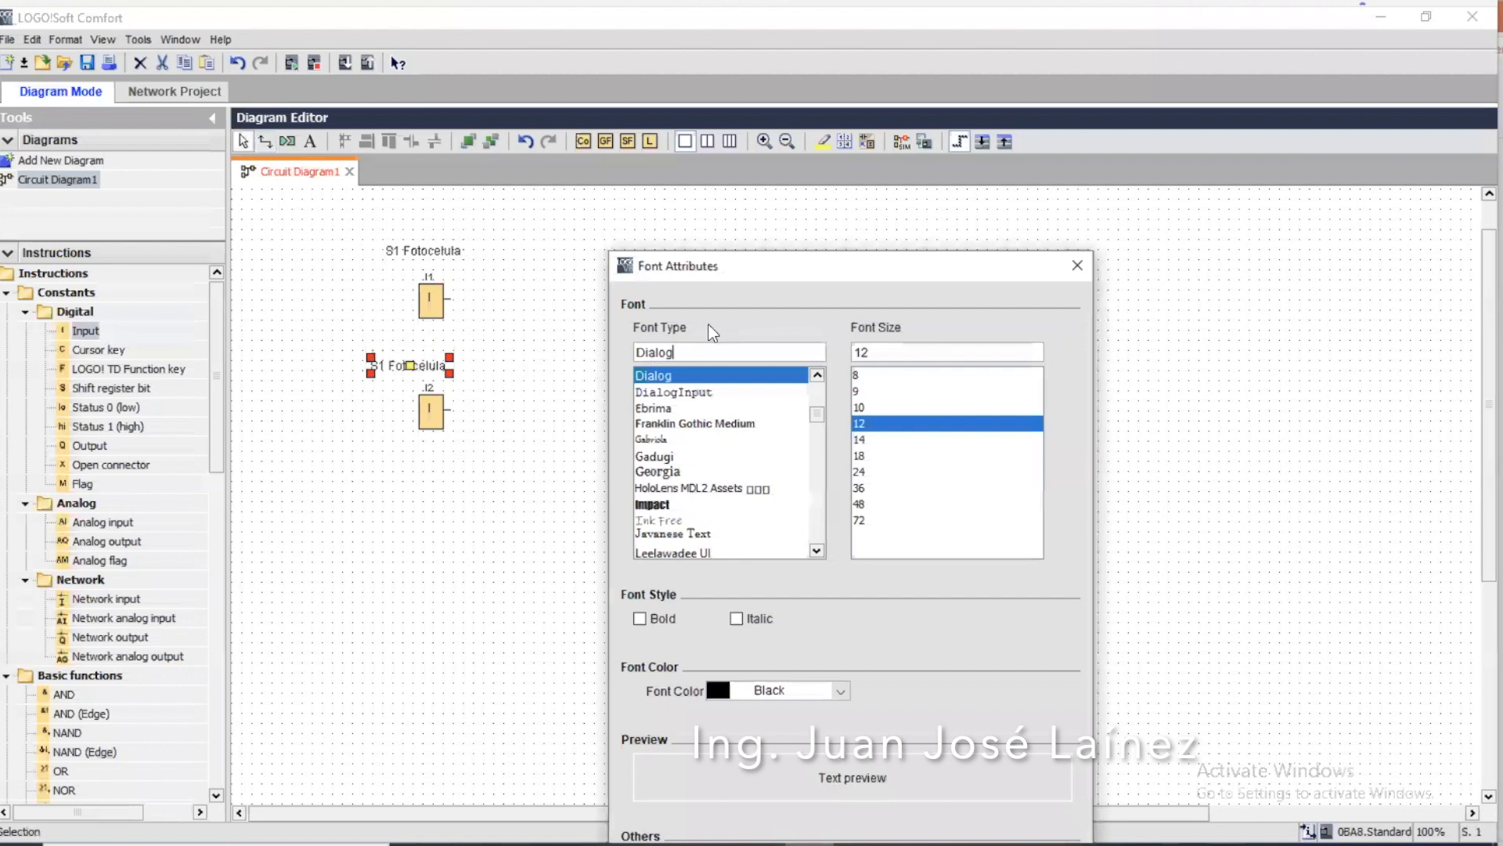
click(1077, 265)
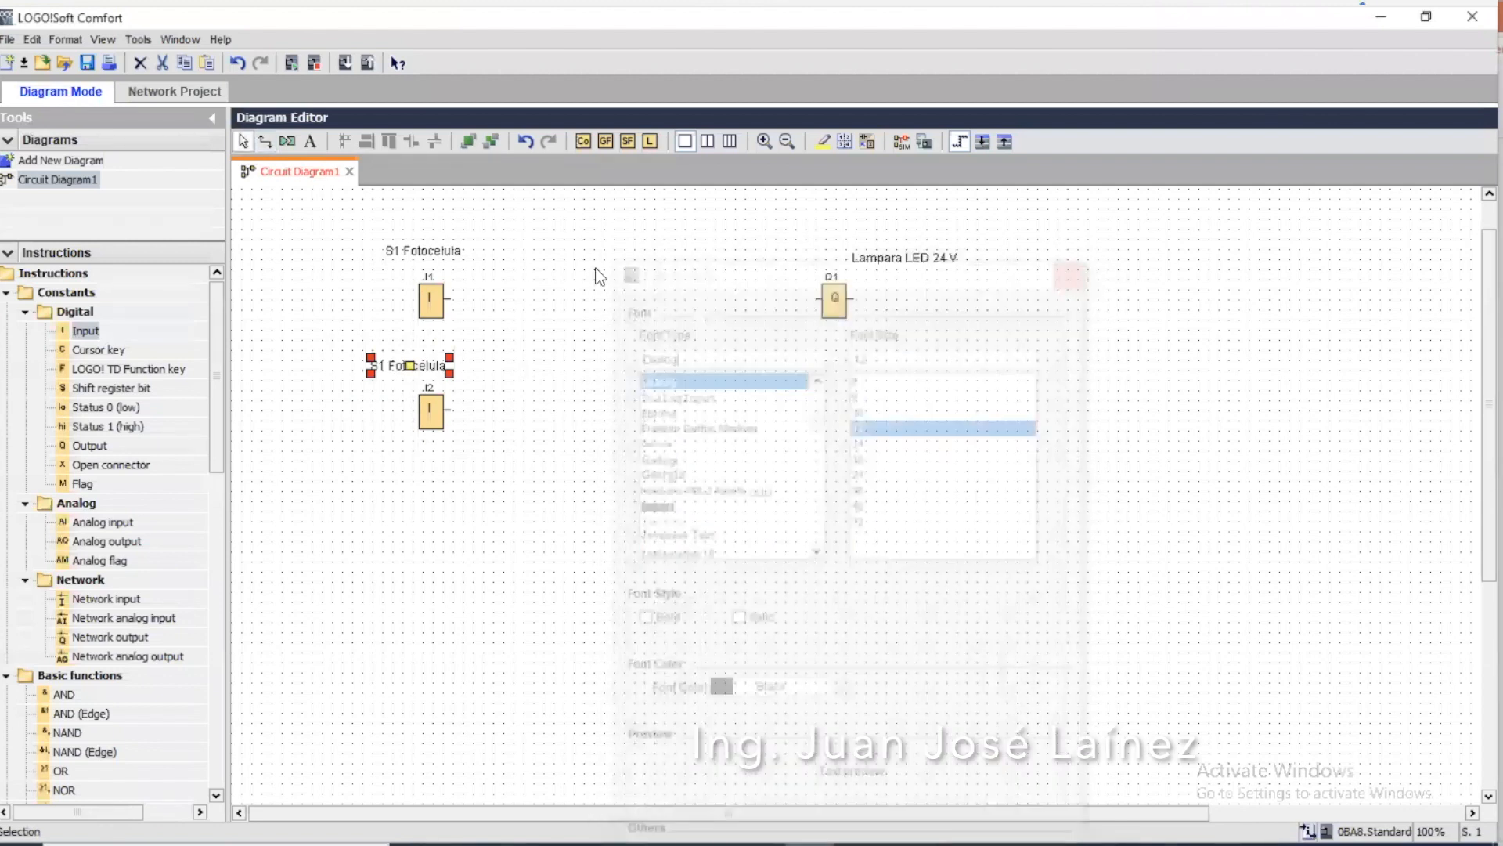
click(437, 365)
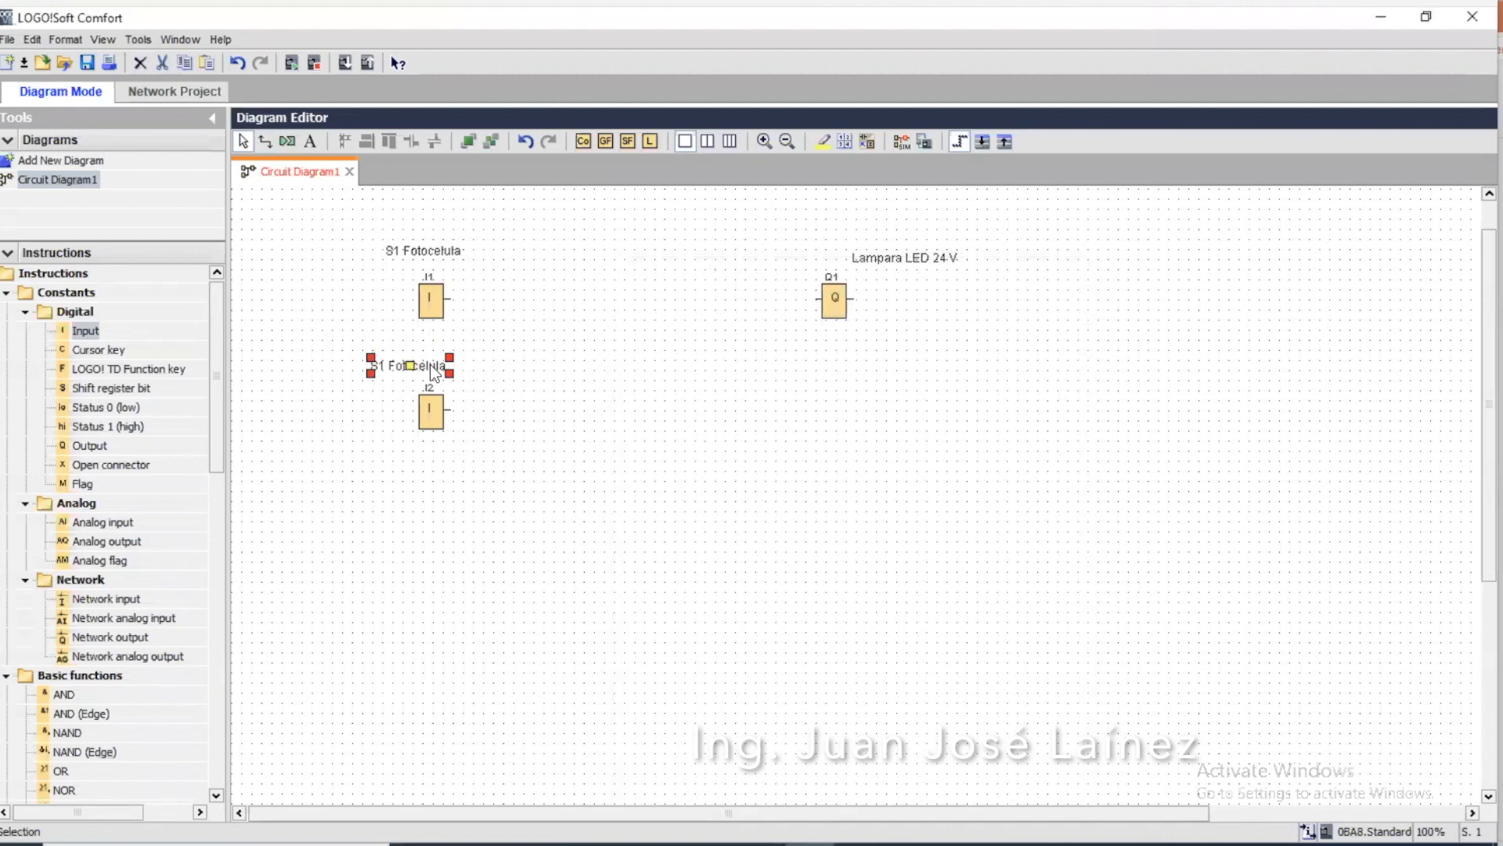
double_click(390, 363)
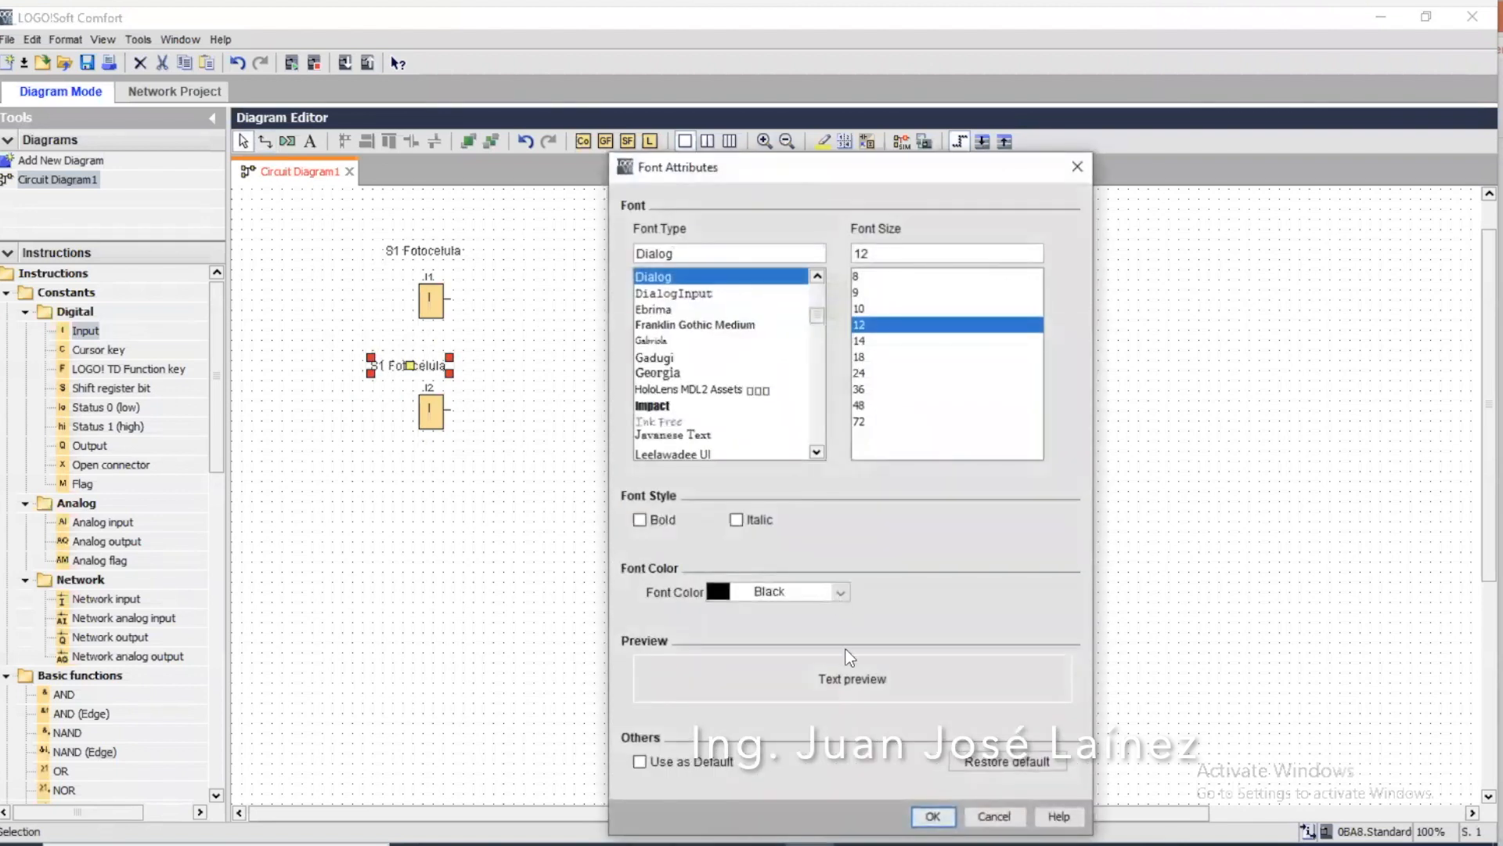
click(932, 815)
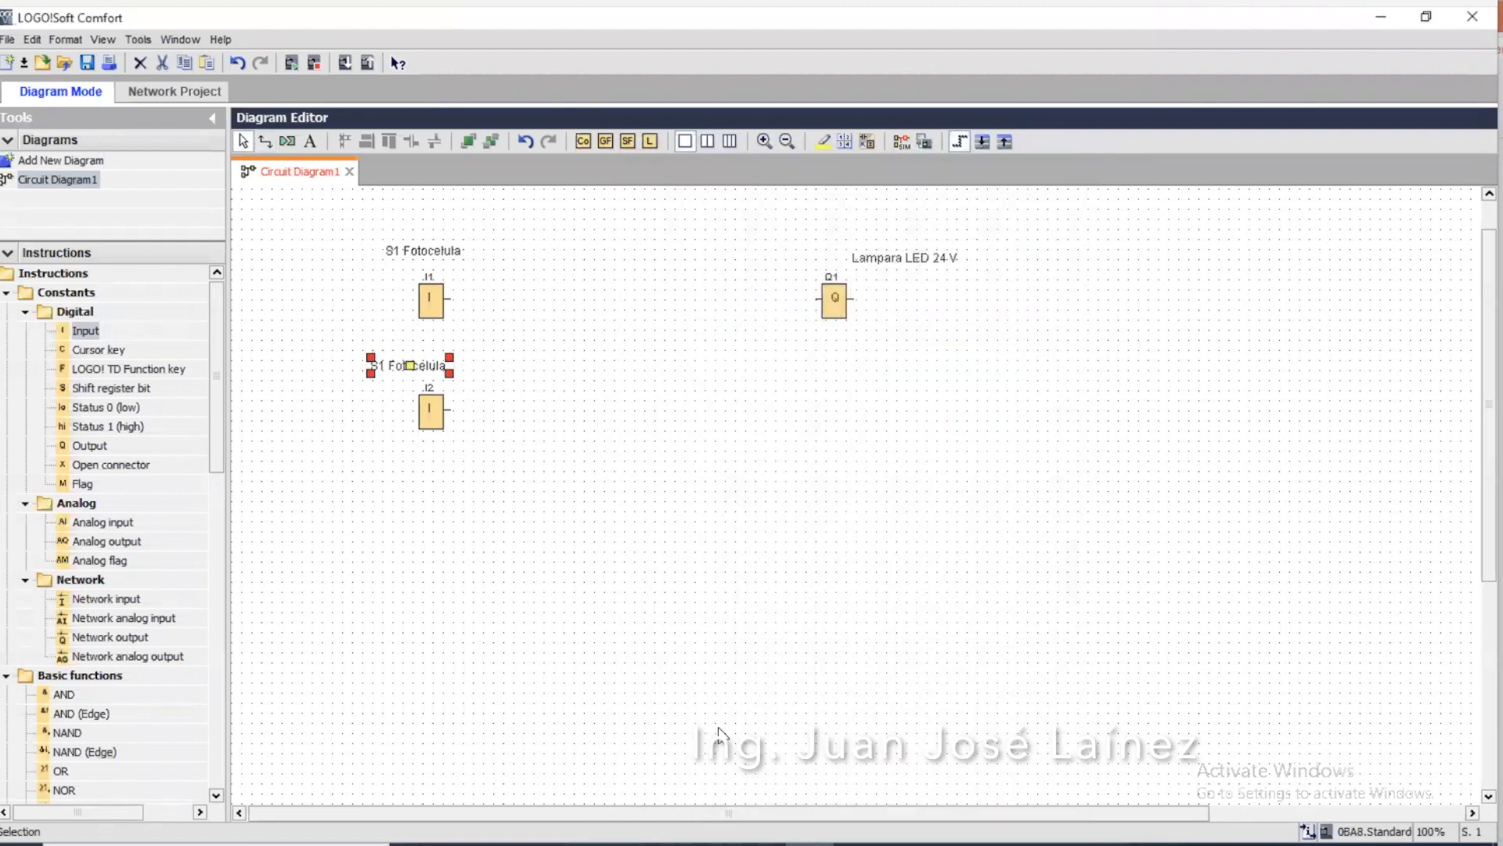
Change the text of the comment above input I2 to "S2 Sensor Inductivo"
click(311, 143)
double_click(412, 366)
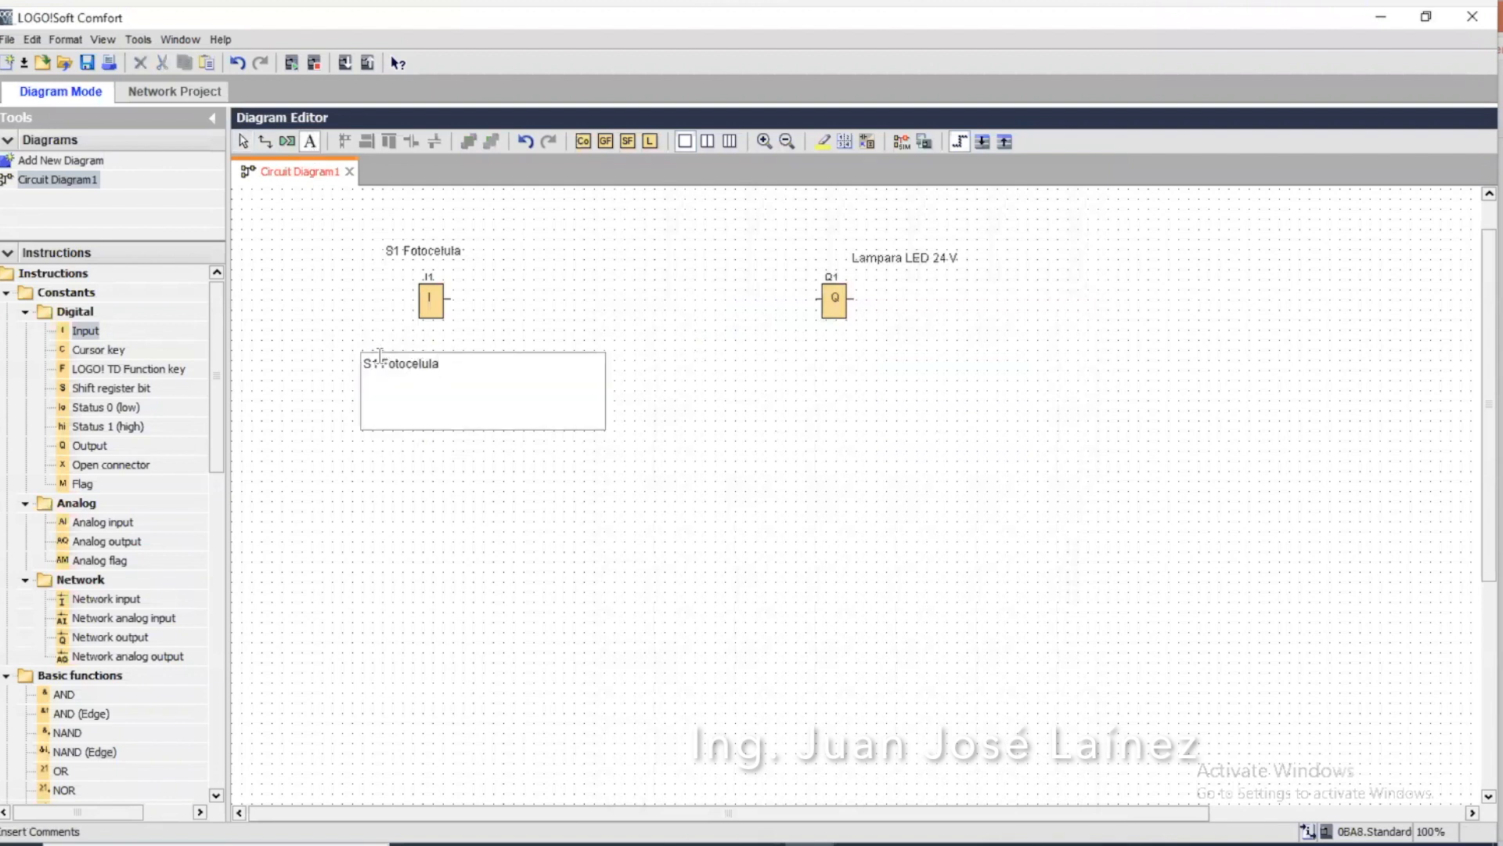
double_click(375, 359)
text(2)
key(BackSpace)
text(S2)
drag(381, 363, 458, 364)
text(Sensor Inductivo)
click(562, 314)
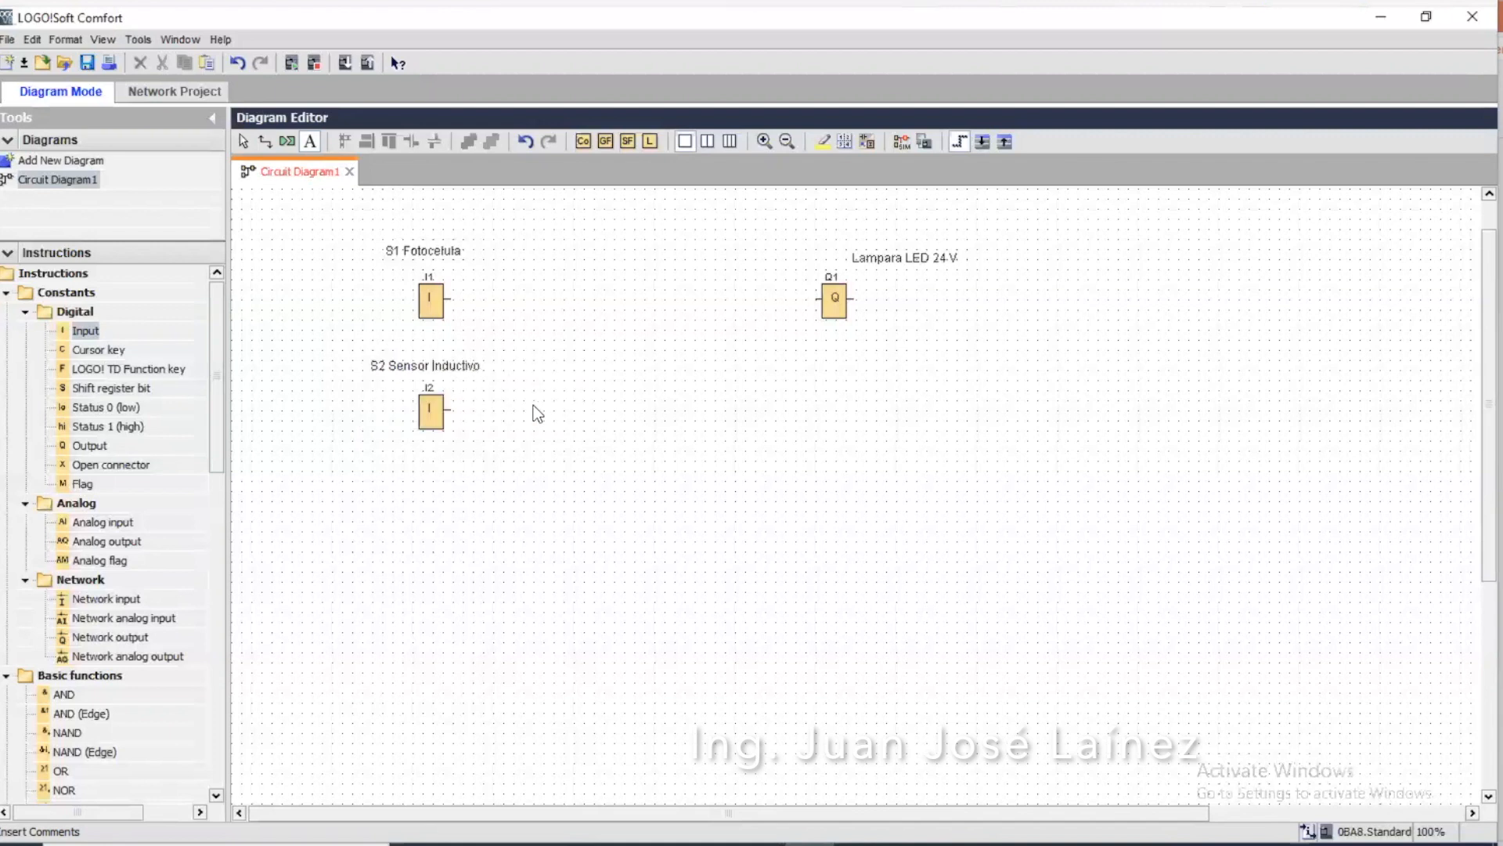
Place a second digital output block below Q1 and label it with the comment "Lampara 230 V"
click(107, 448)
drag(102, 445, 841, 428)
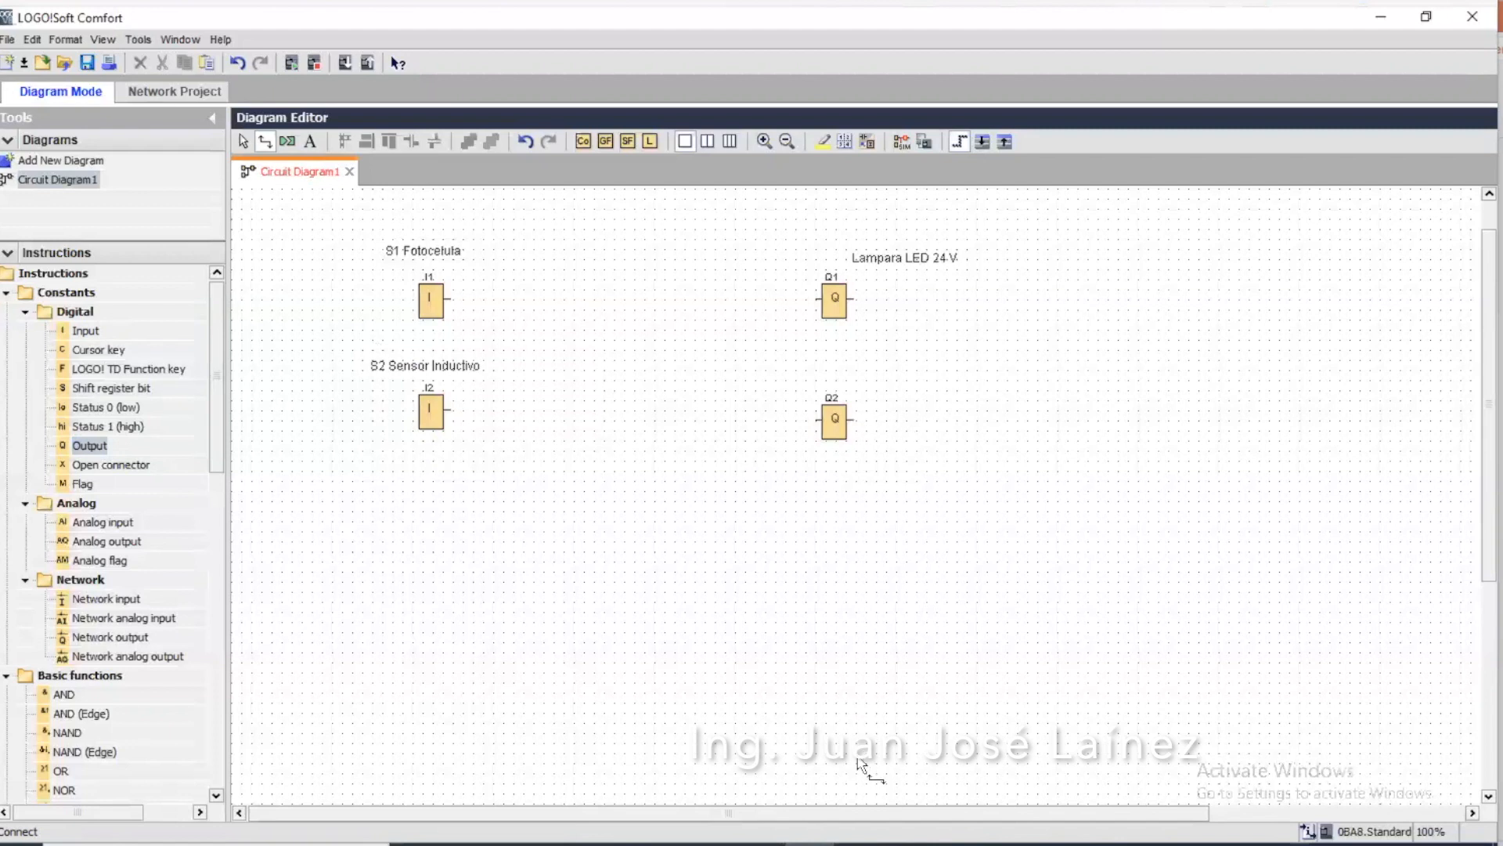
click(311, 141)
click(875, 376)
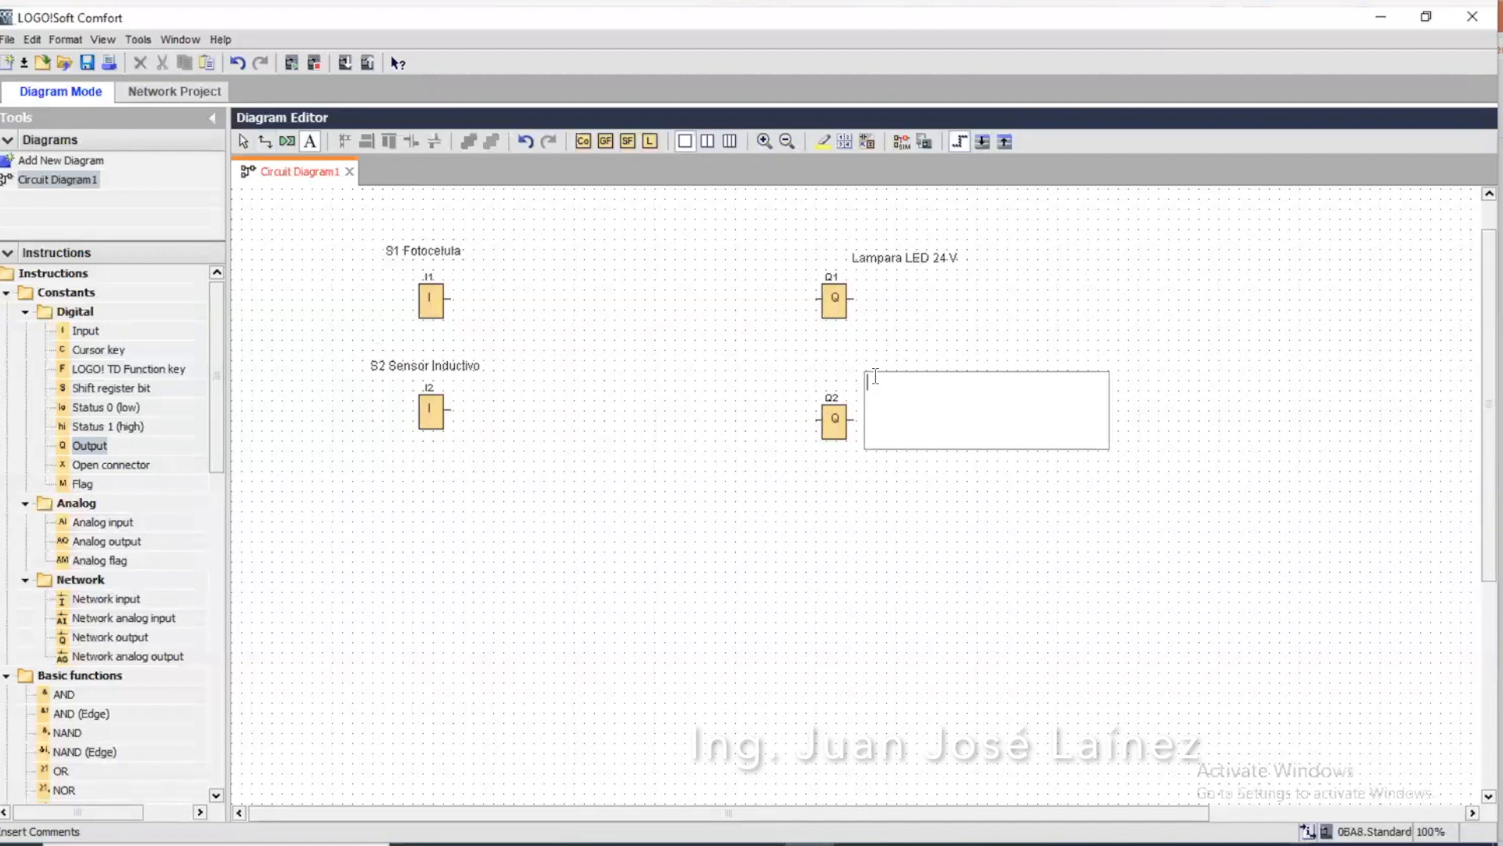
text(Lampara 230 V)
click(1086, 291)
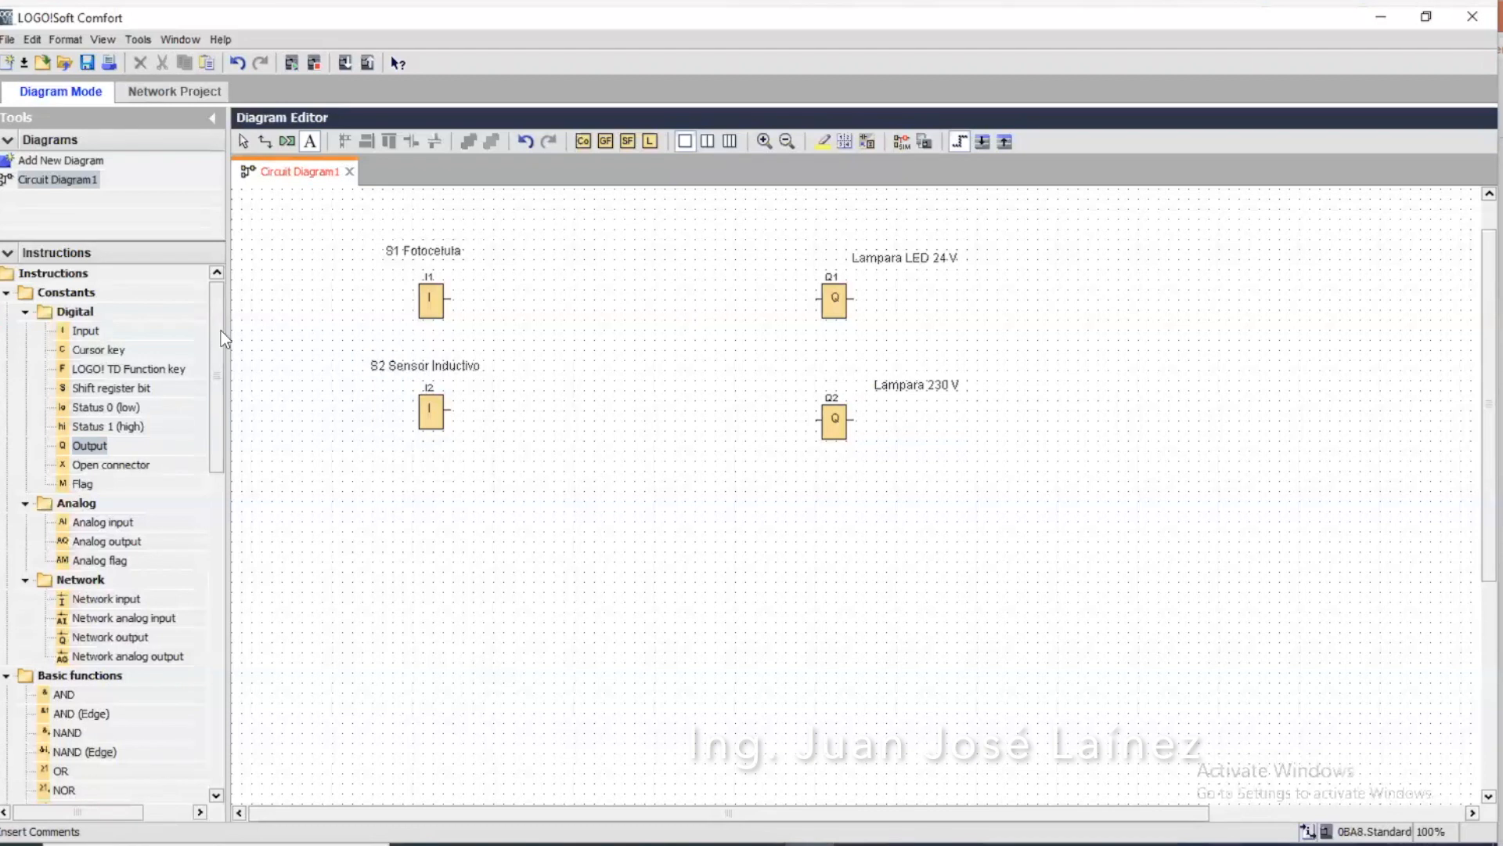
Place an OR basic function block between the inputs and the outputs
drag(221, 330, 221, 443)
click(61, 462)
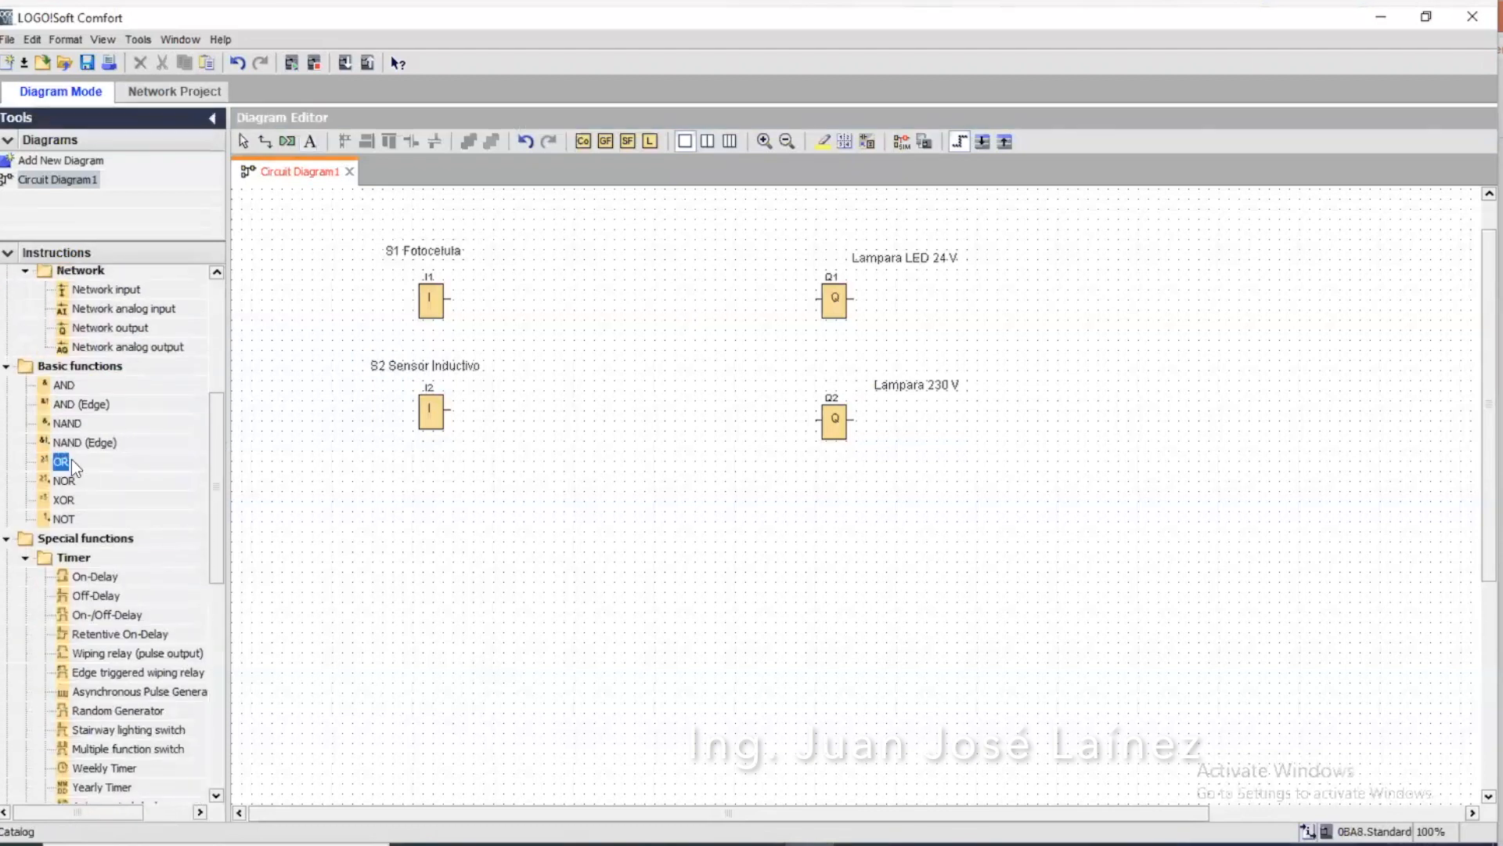
click(434, 460)
drag(584, 400, 618, 340)
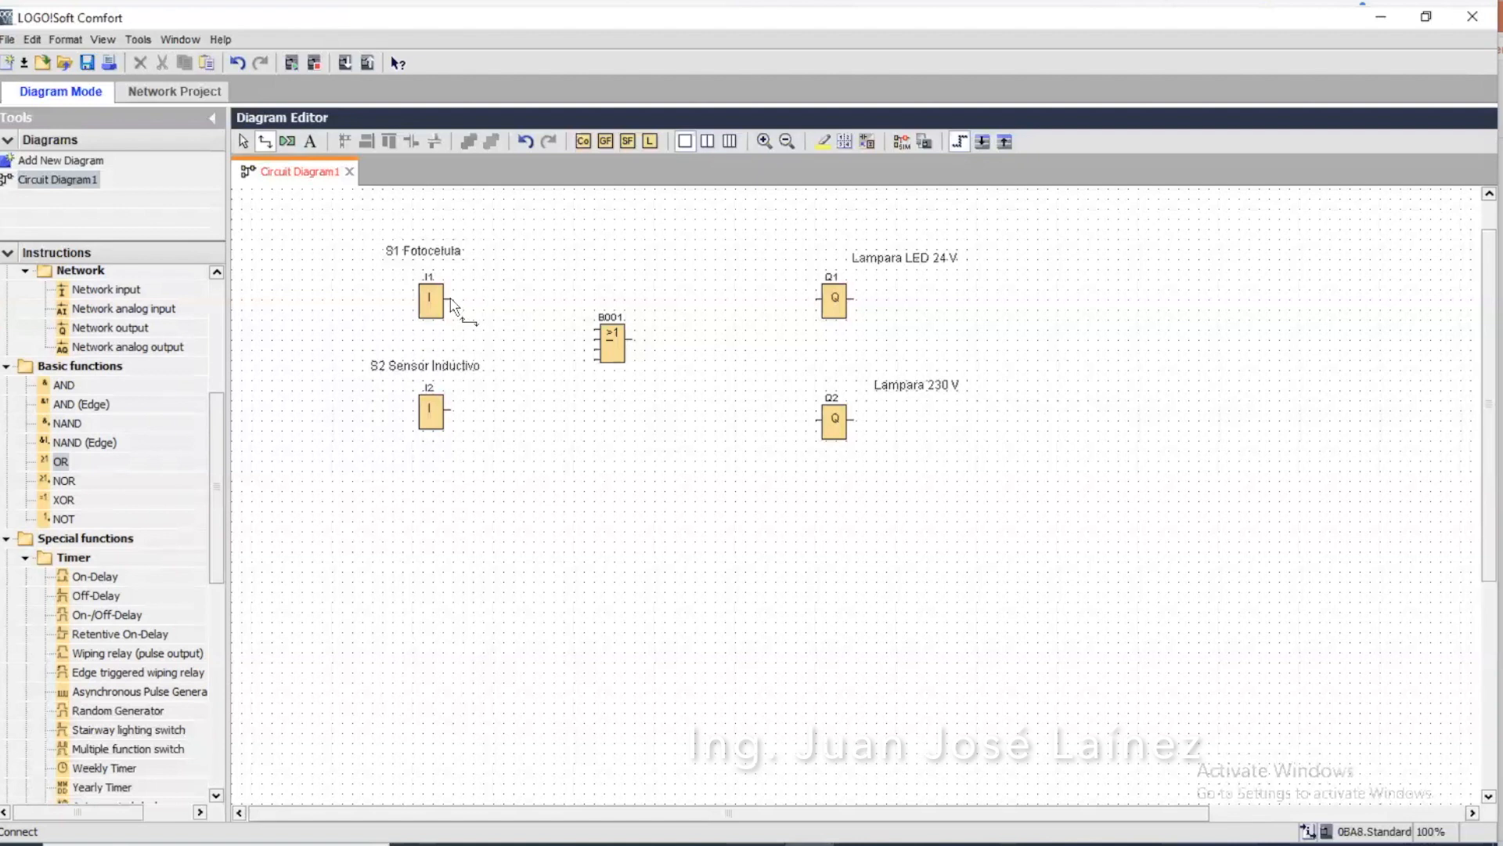
Wire I1 and I2 to the first two OR inputs, and connect the OR output to both Q1 and Q2
drag(453, 300, 594, 337)
drag(452, 411, 597, 344)
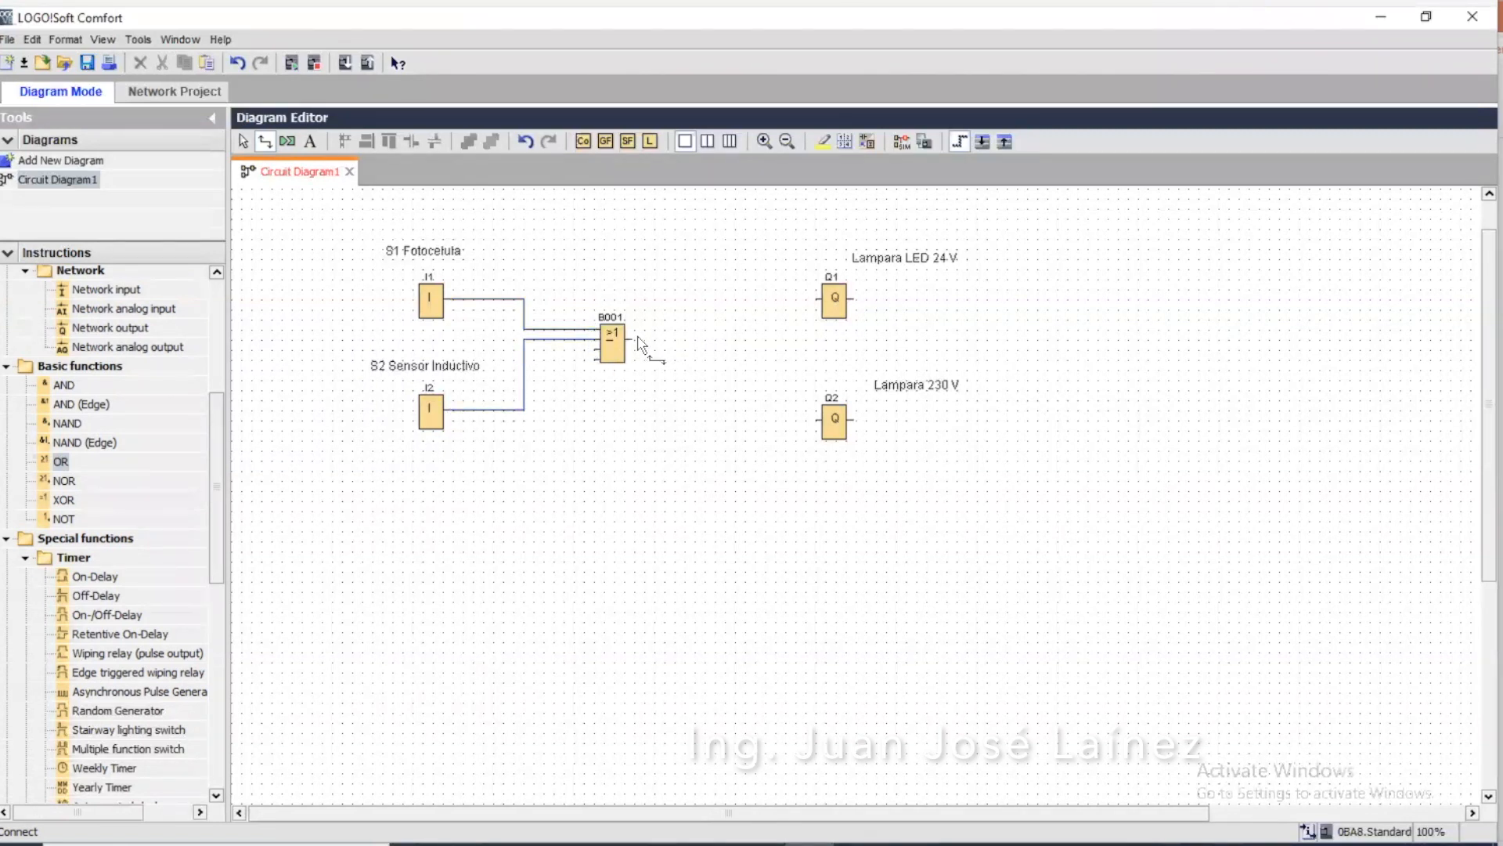
drag(634, 342, 814, 297)
drag(817, 419, 725, 339)
drag(820, 421, 725, 339)
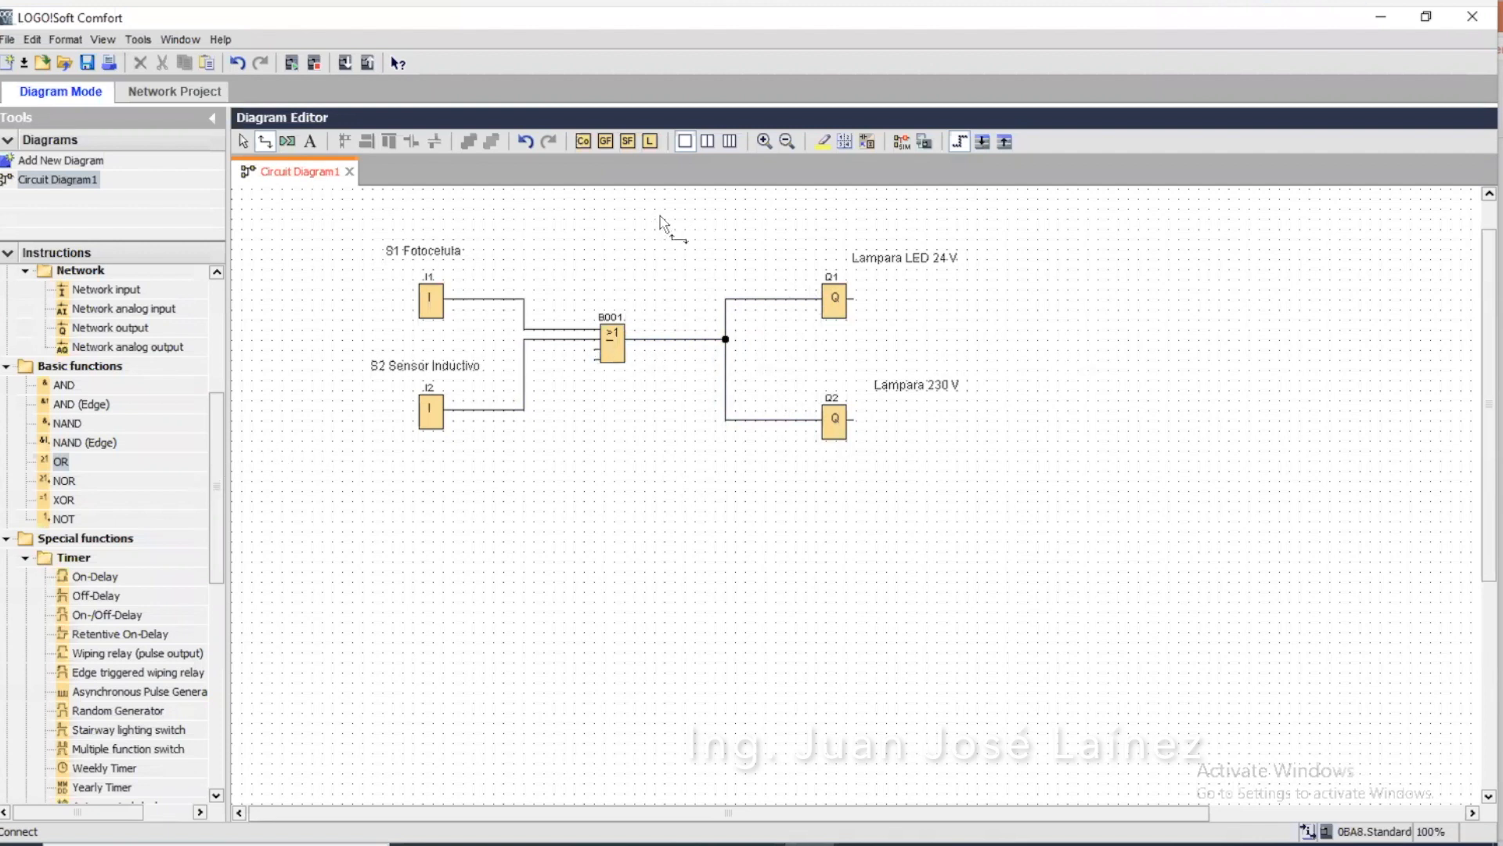
Simulate the circuit and test it by switching inputs I1 and I2 on and off again
click(902, 142)
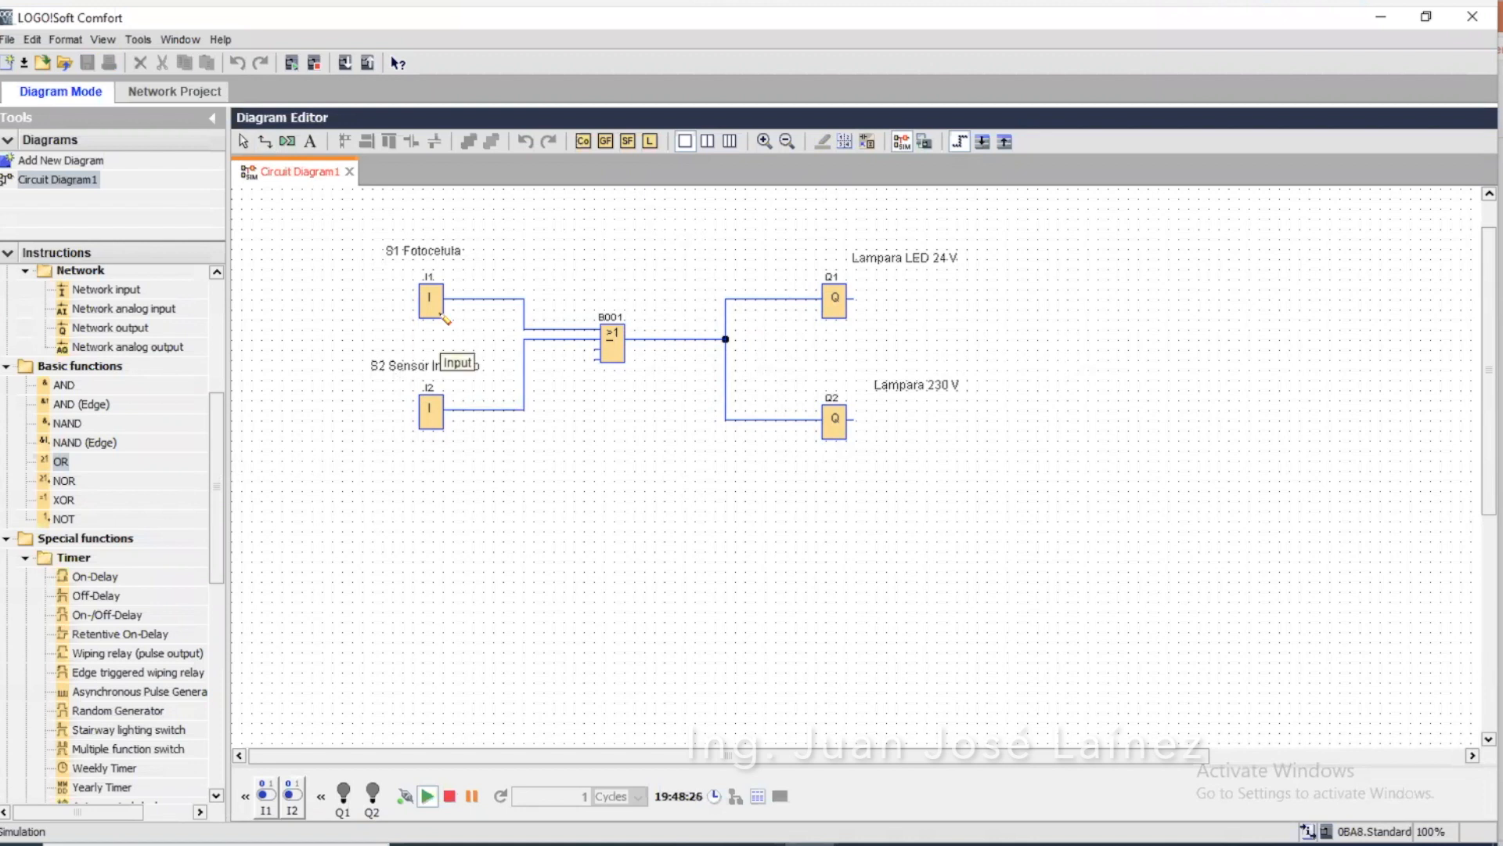
click(443, 317)
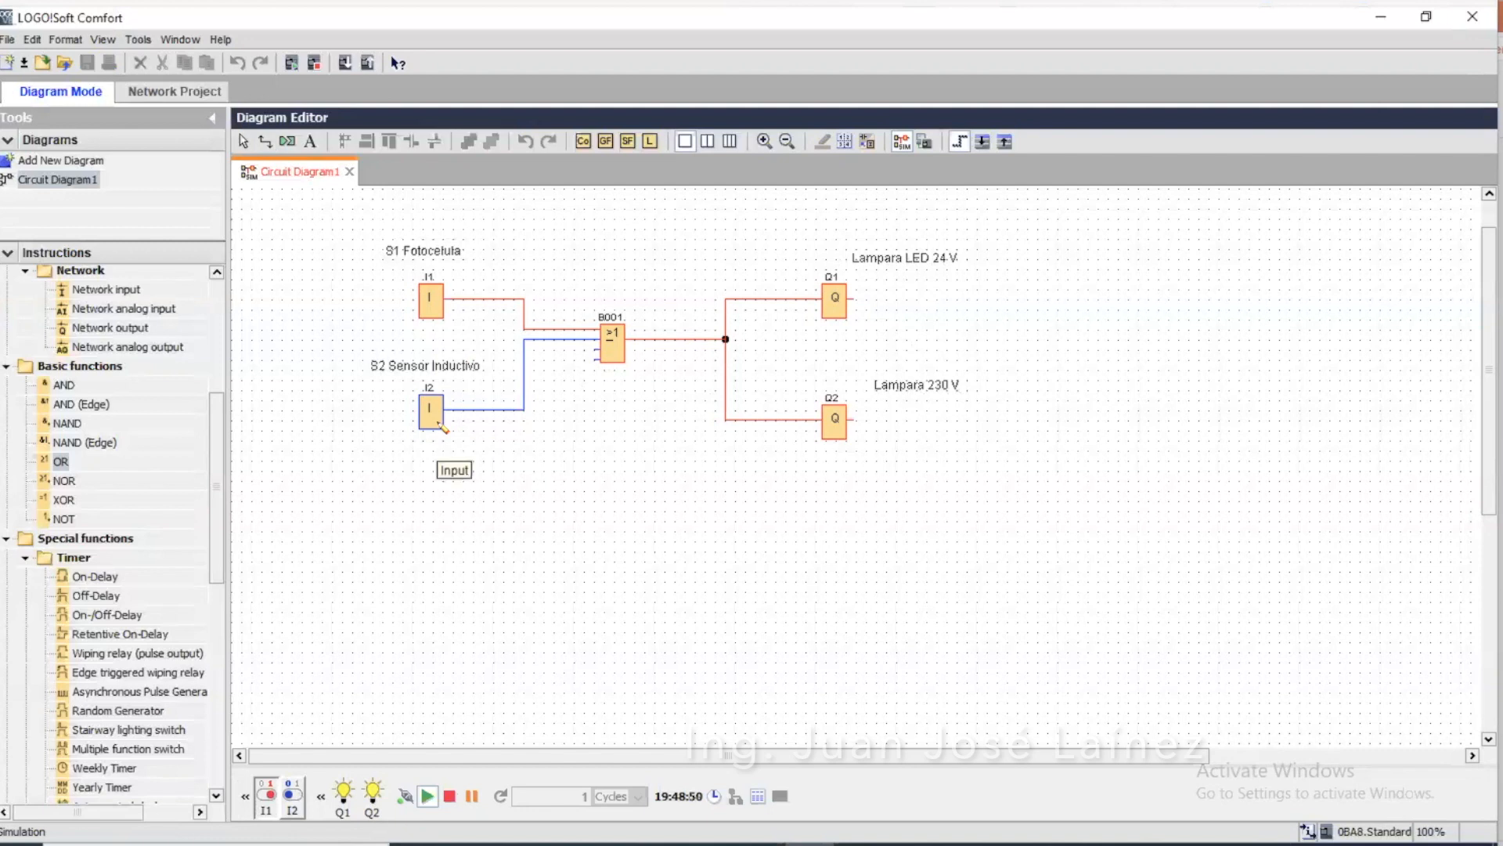
click(441, 426)
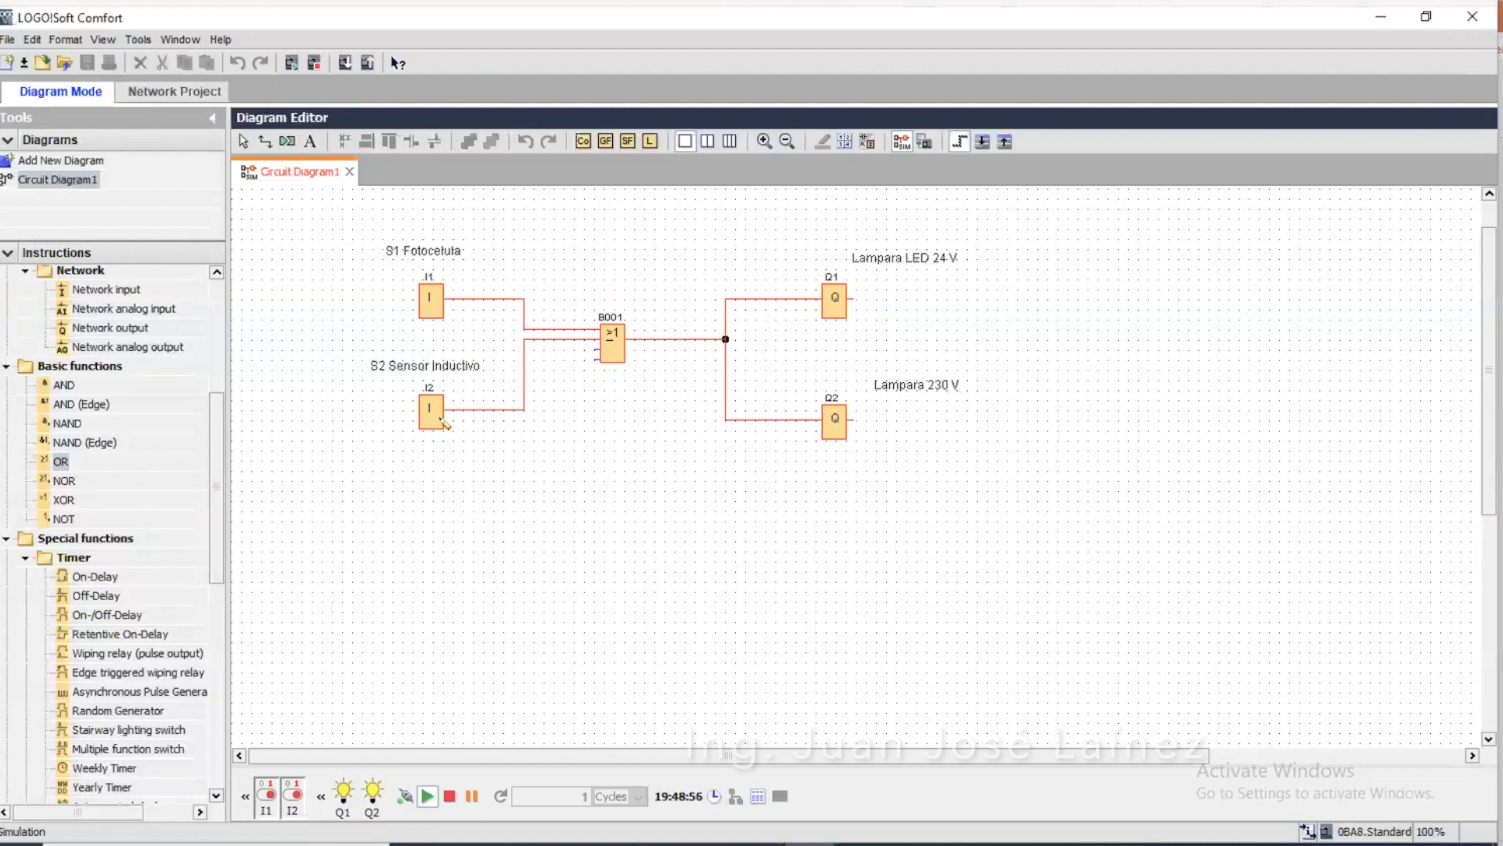
click(443, 422)
click(439, 310)
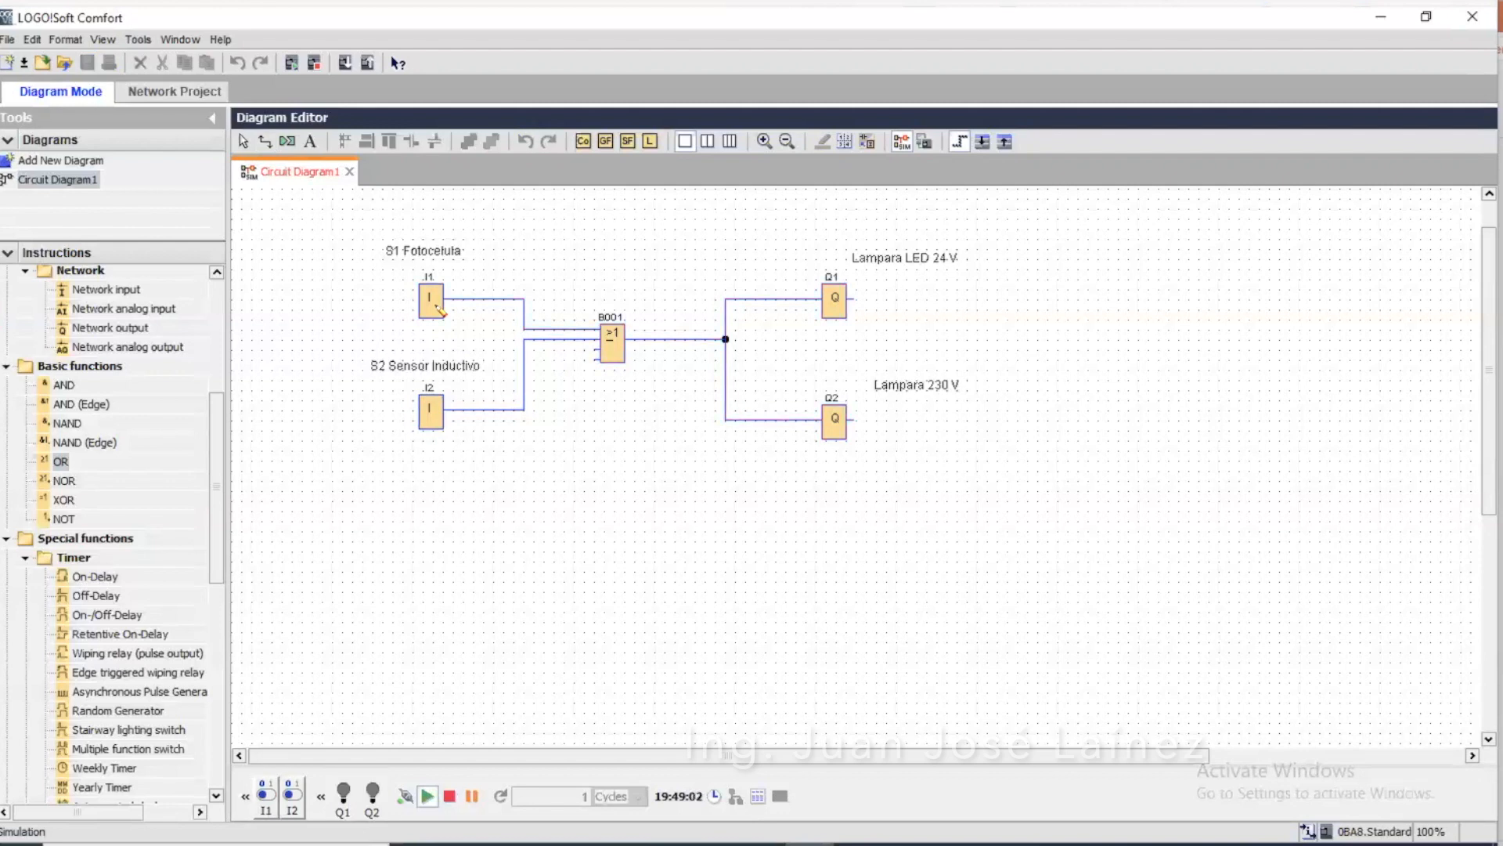